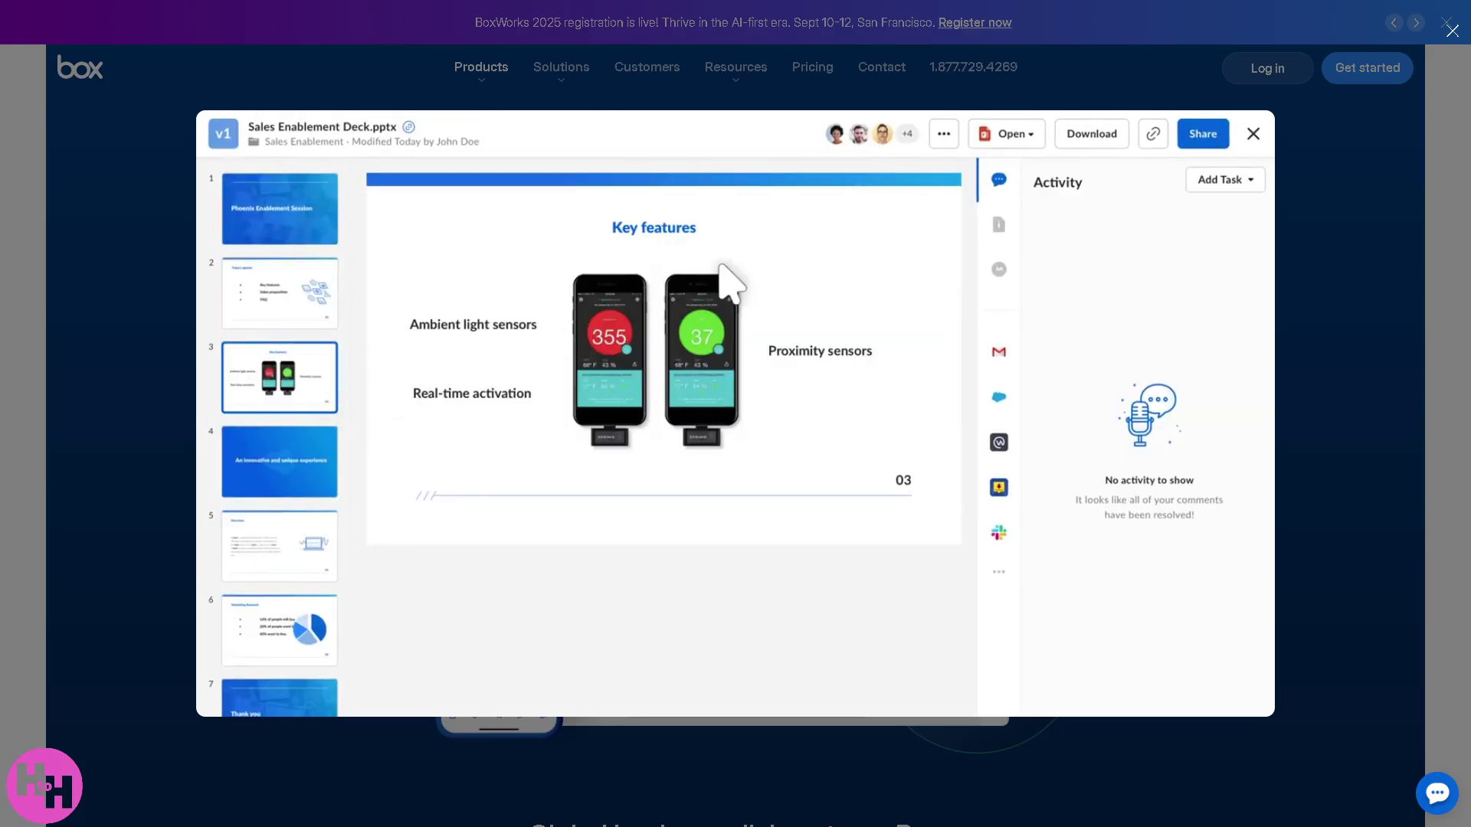
# - Close the demo video and open Box's Business plans pricing page
pyautogui.click(36, 409)
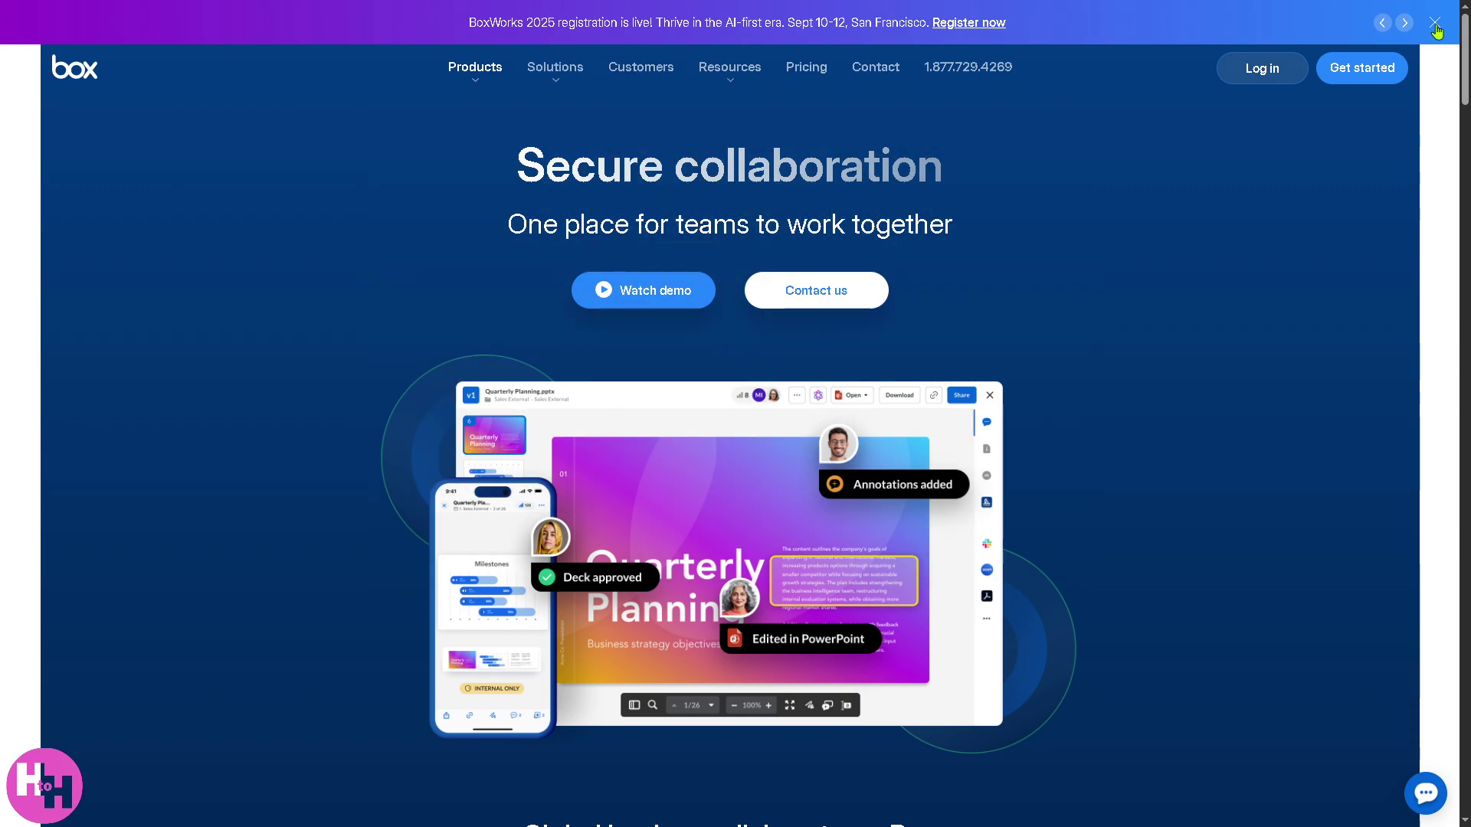
pyautogui.moveTo(439, 53)
pyautogui.scroll(-1, 438, 53)
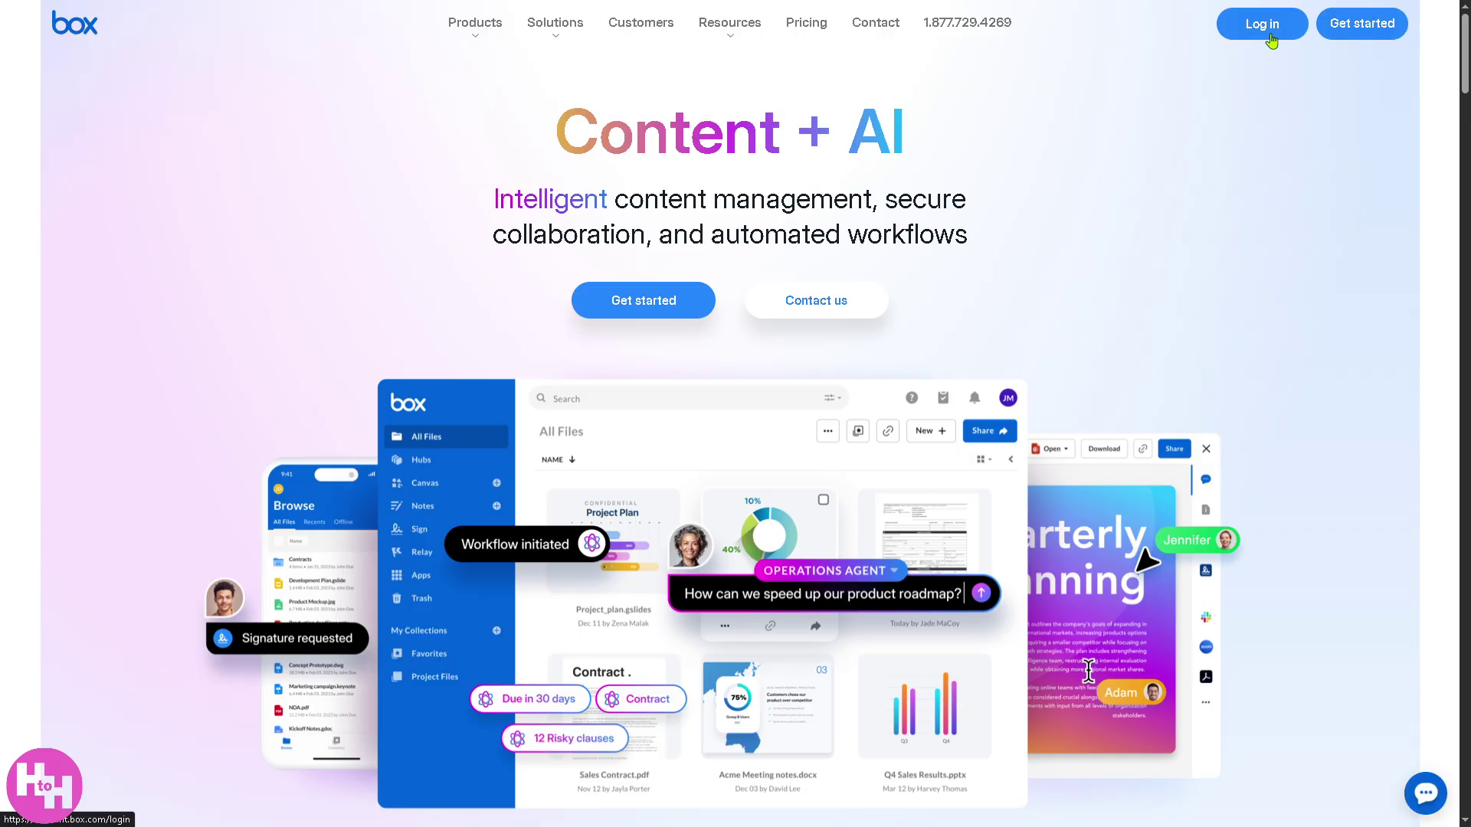
pyautogui.click(1369, 37)
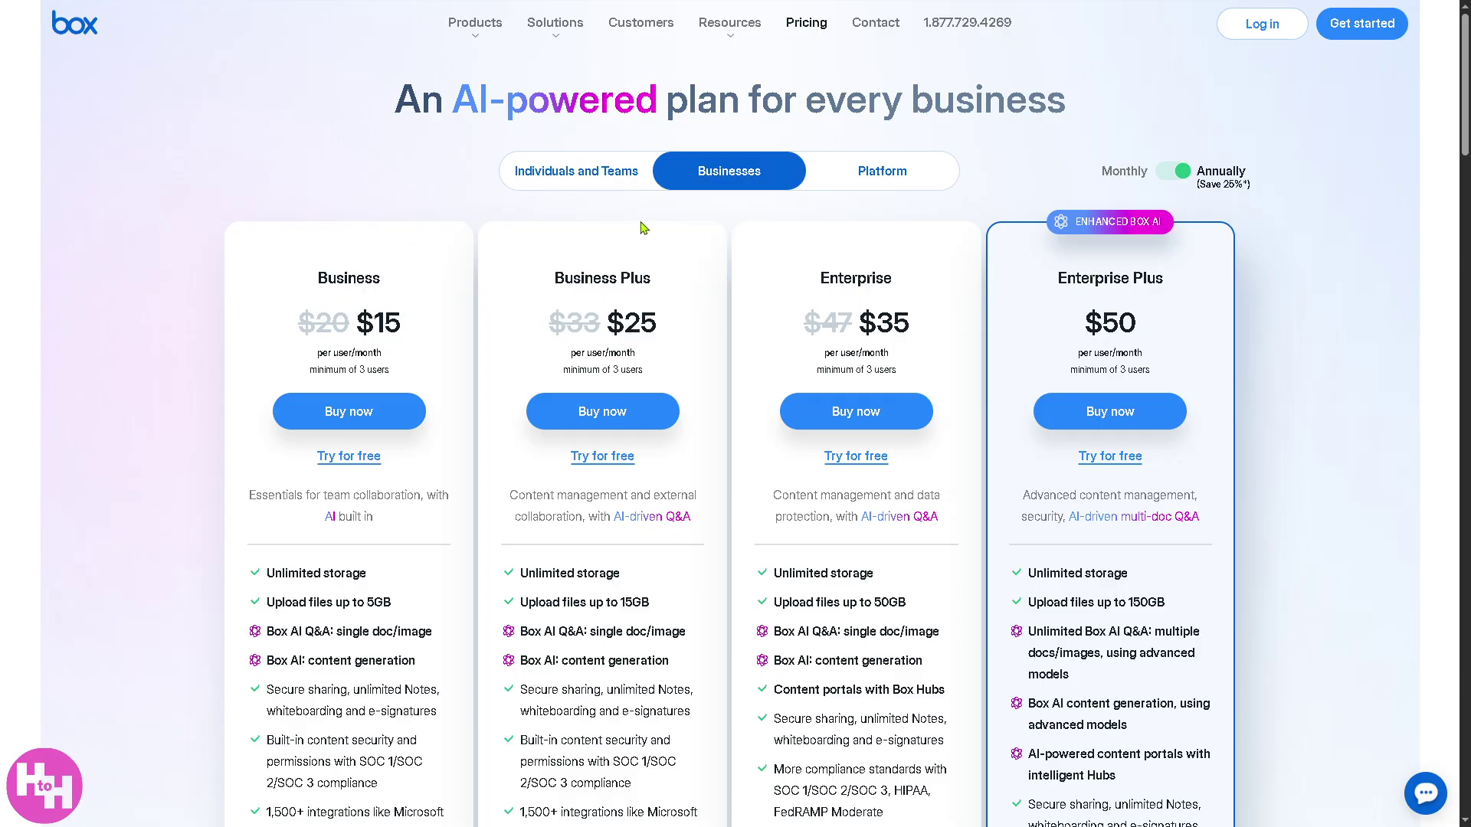
# - Show the Individuals and Teams plans on the pricing page
pyautogui.click(576, 181)
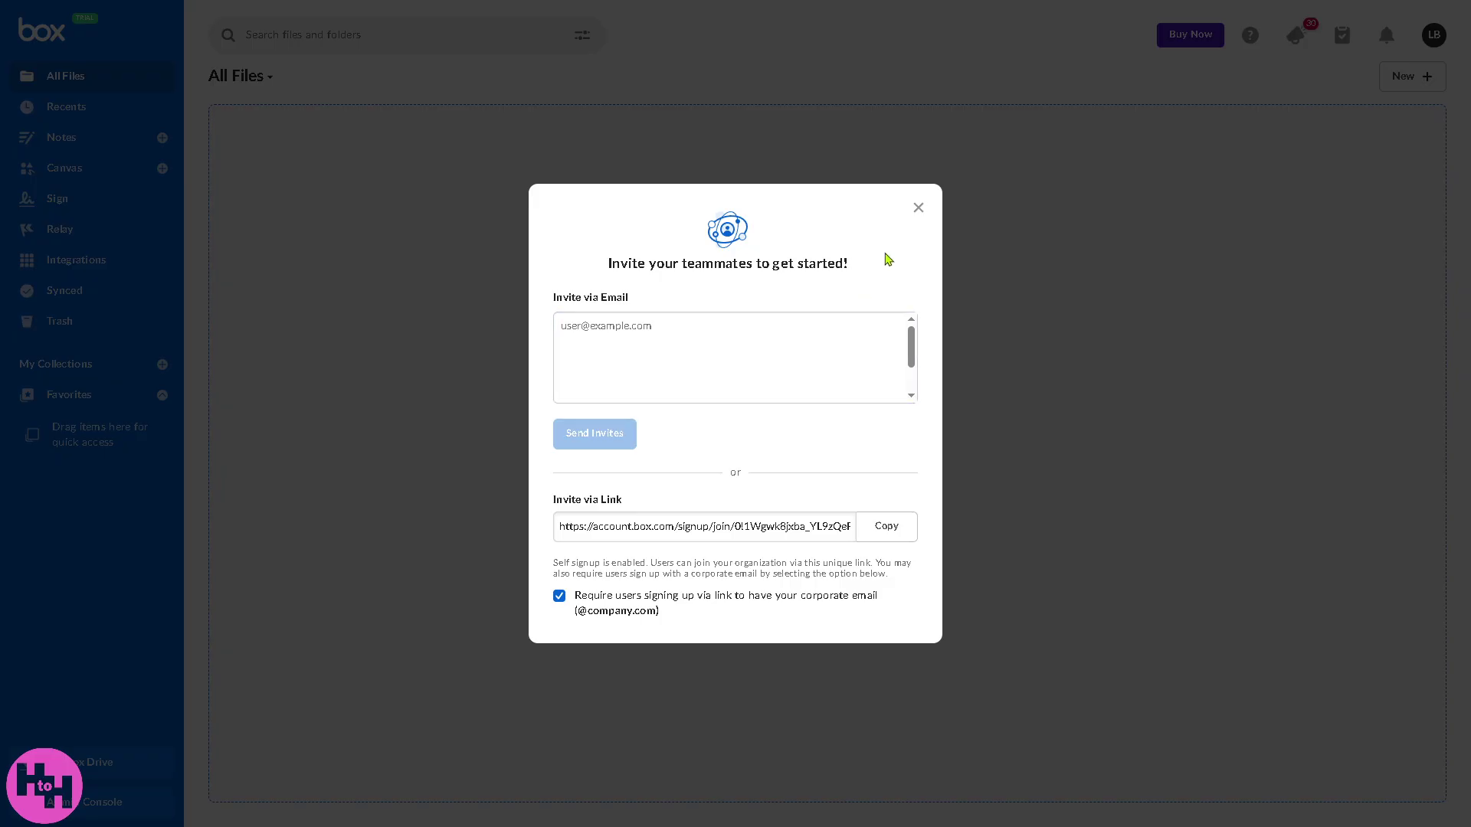
# - Close the Invite your teammates dialog
pyautogui.click(918, 210)
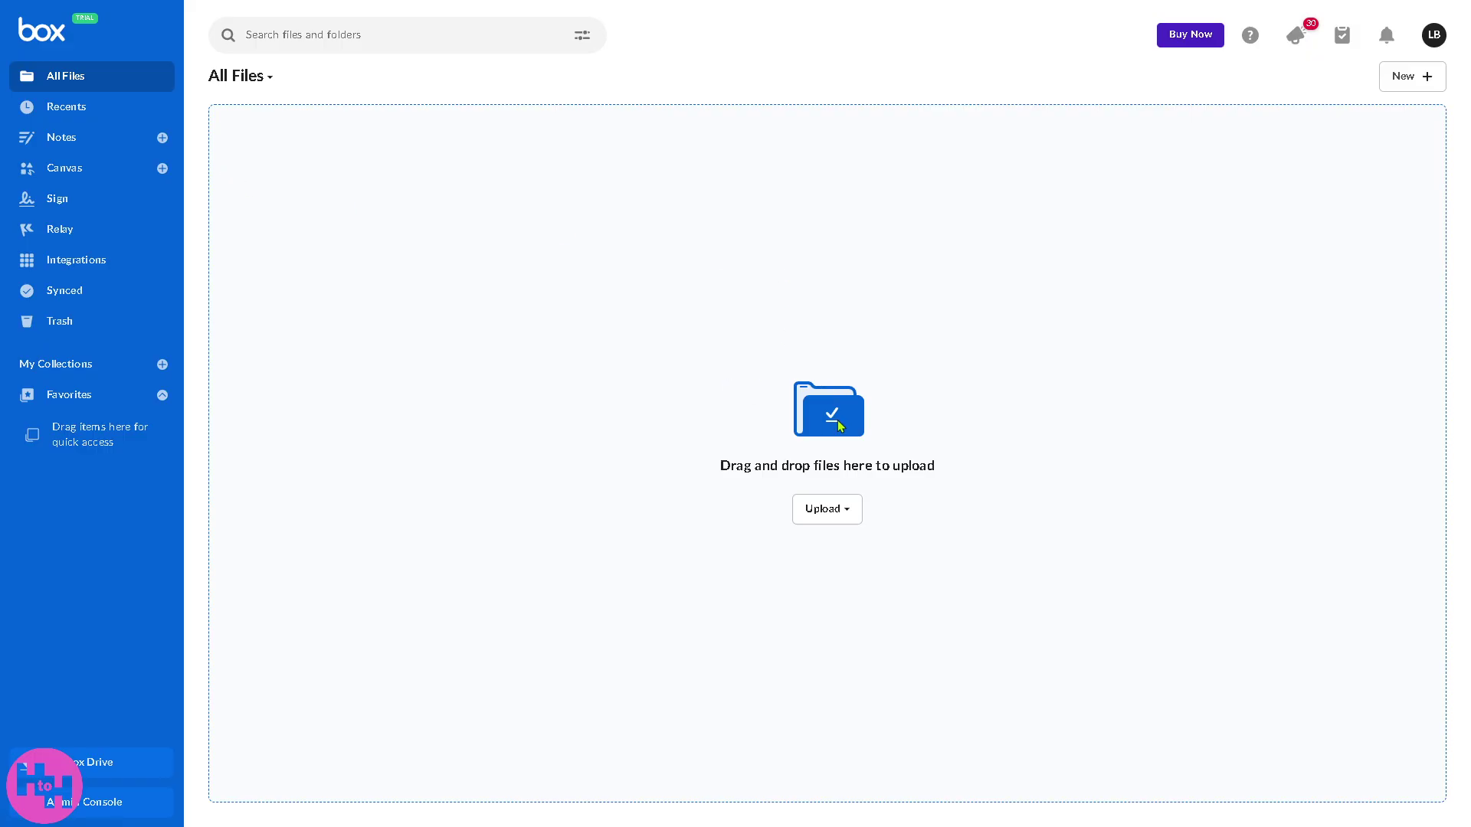
# - Use Upload Folder from the Upload menu to add HtoH logo update.png
pyautogui.click(849, 513)
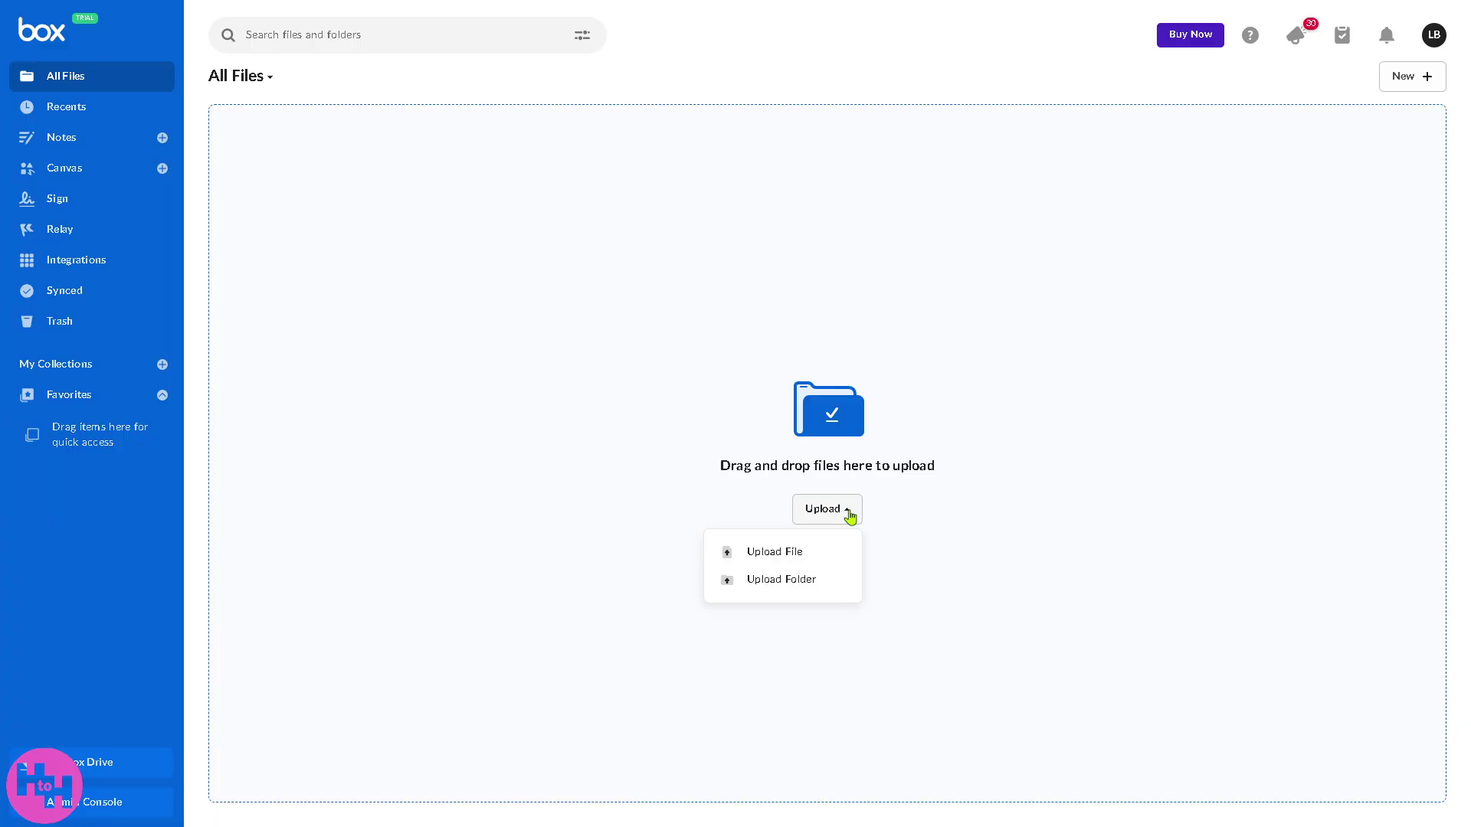
pyautogui.click(775, 579)
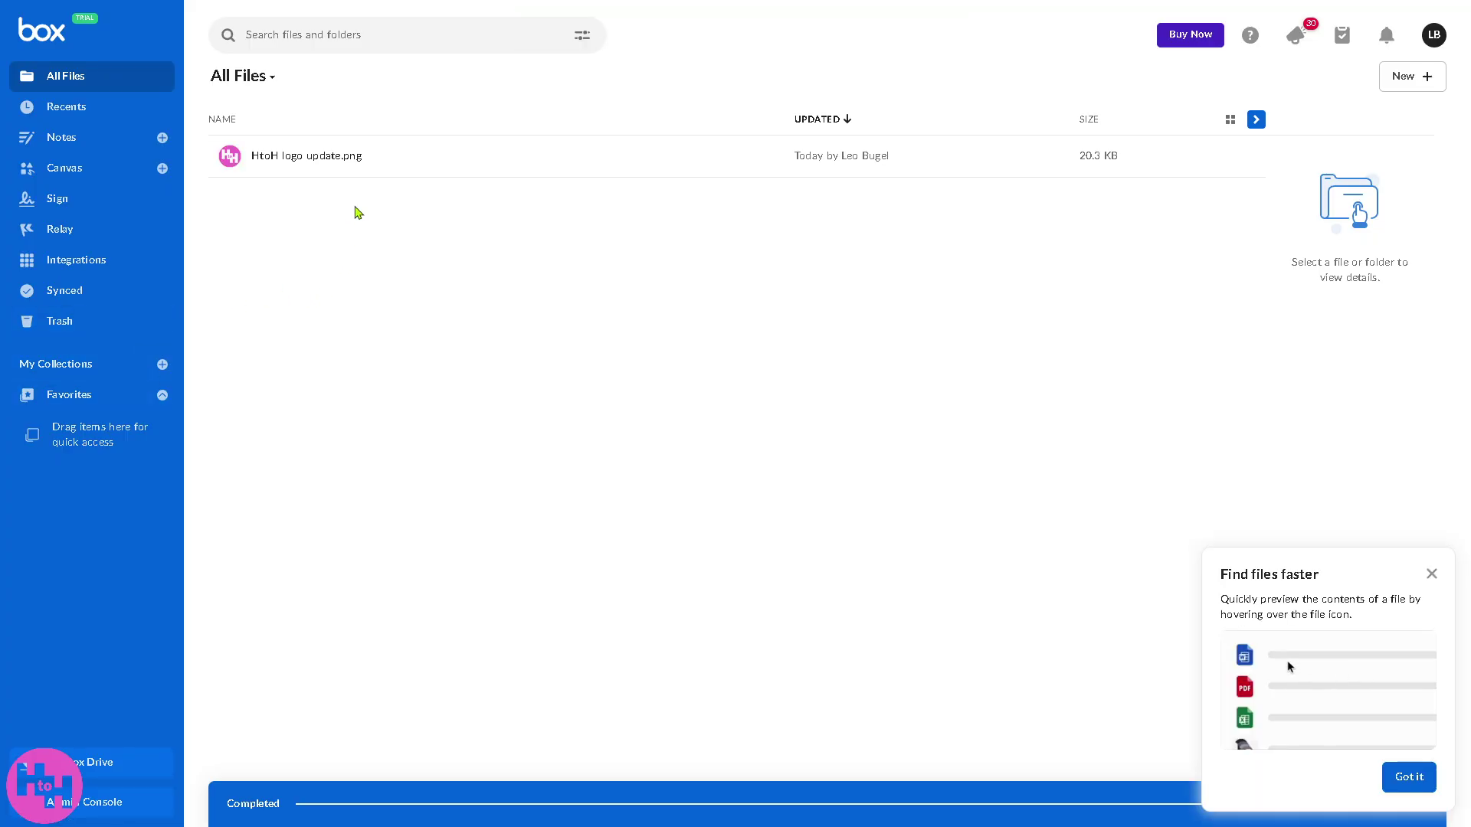
# - Switch to the Recents view of recently used files
pyautogui.click(66, 106)
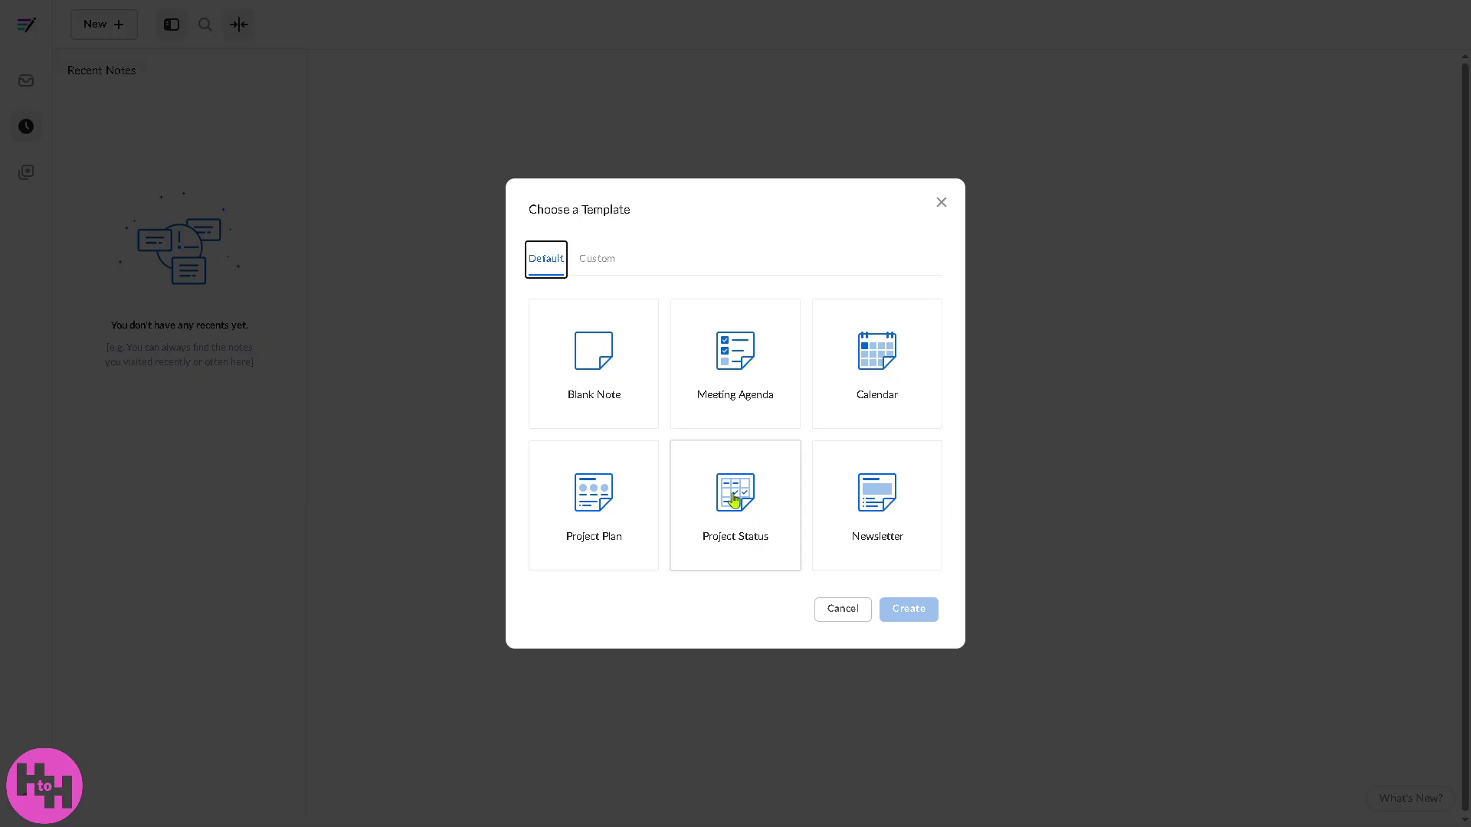
# - Create a blank note and skip through its onboarding tour
pyautogui.click(594, 352)
pyautogui.click(911, 610)
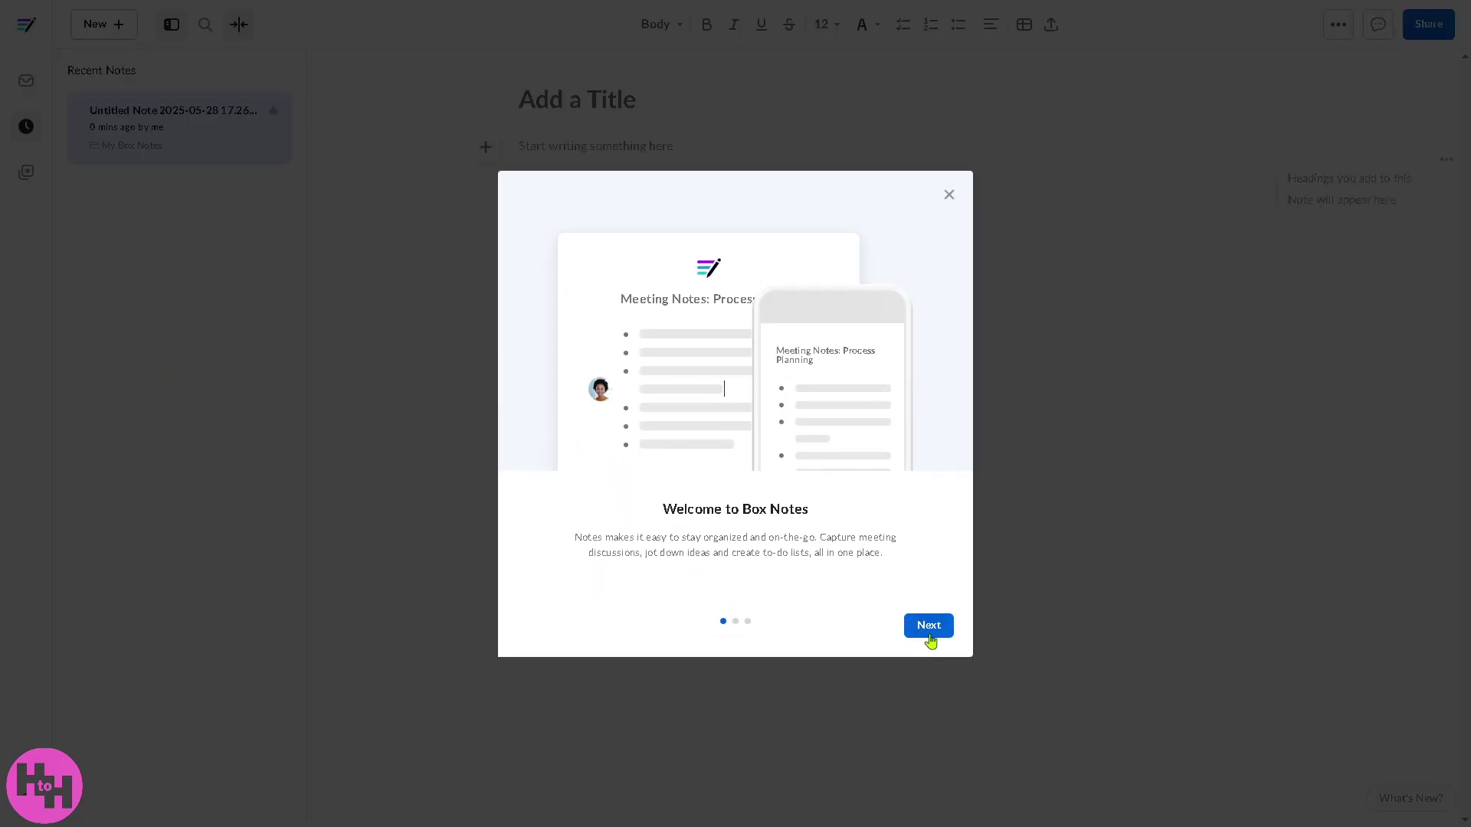
pyautogui.click(929, 636)
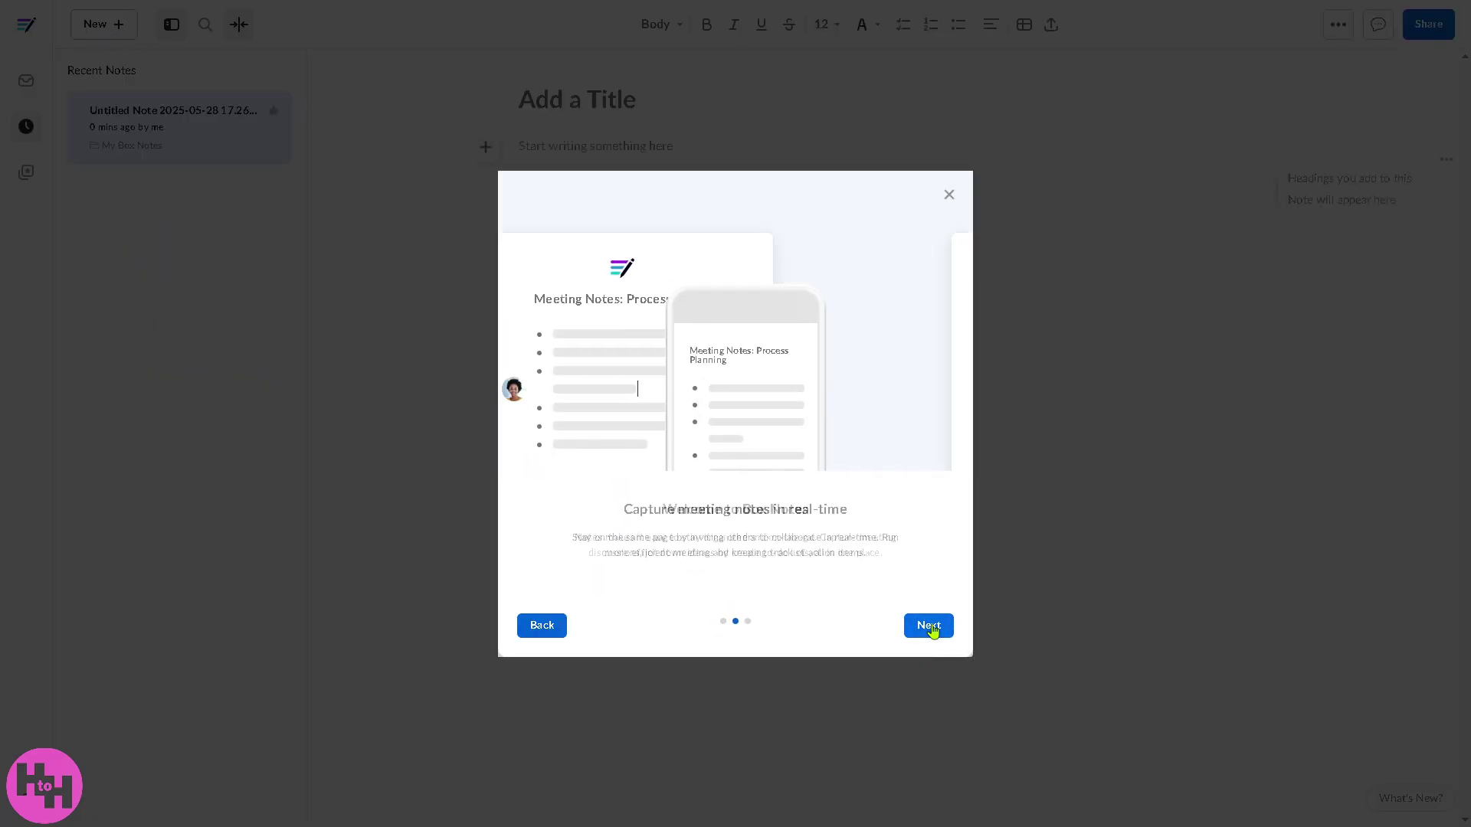
pyautogui.click(927, 626)
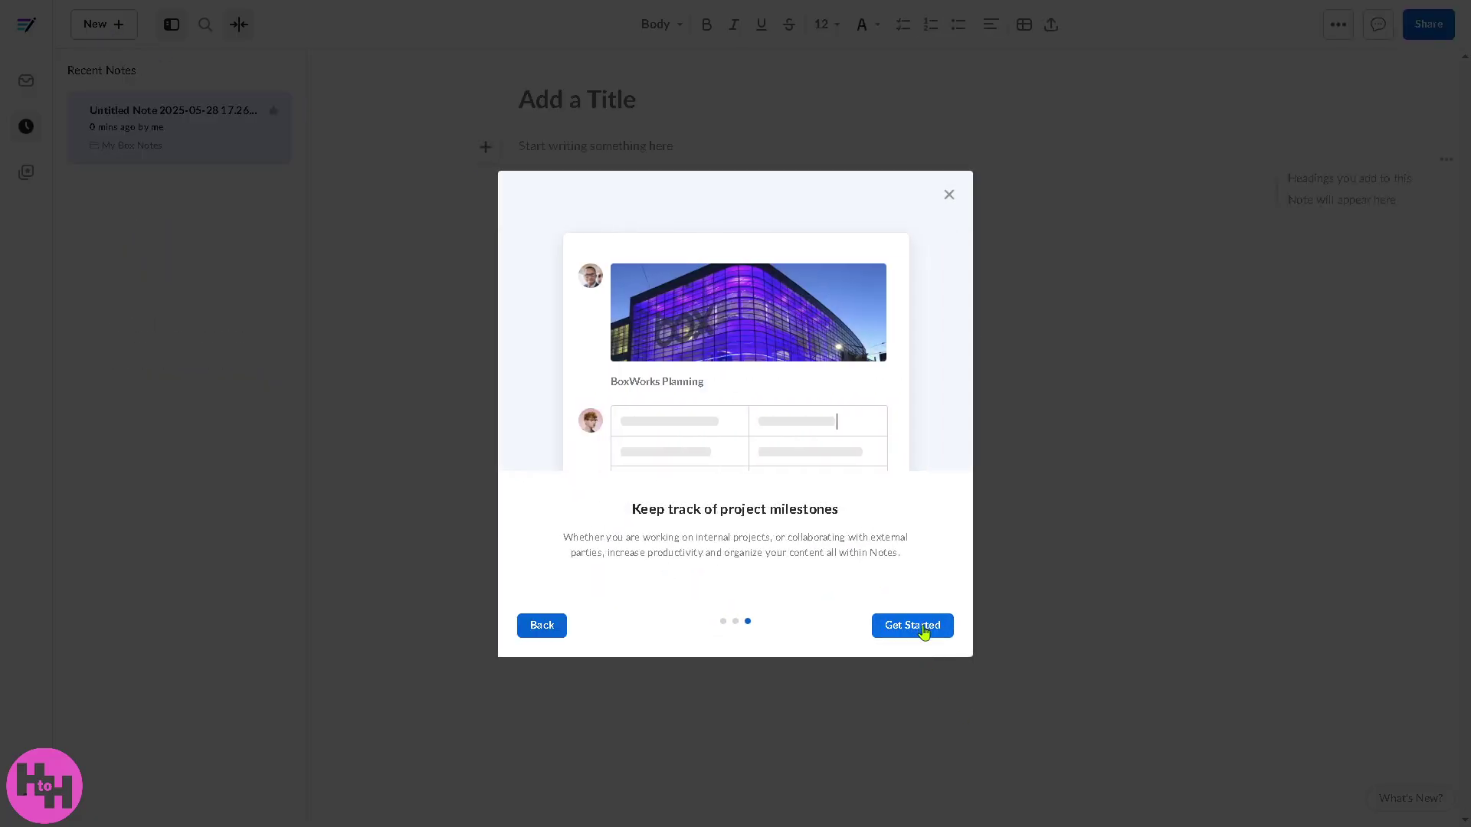
pyautogui.click(949, 194)
# - Title the note 'How to use BOX' and repeat it in the body, bold and underlined
pyautogui.click(625, 99)
pyautogui.write('How t')
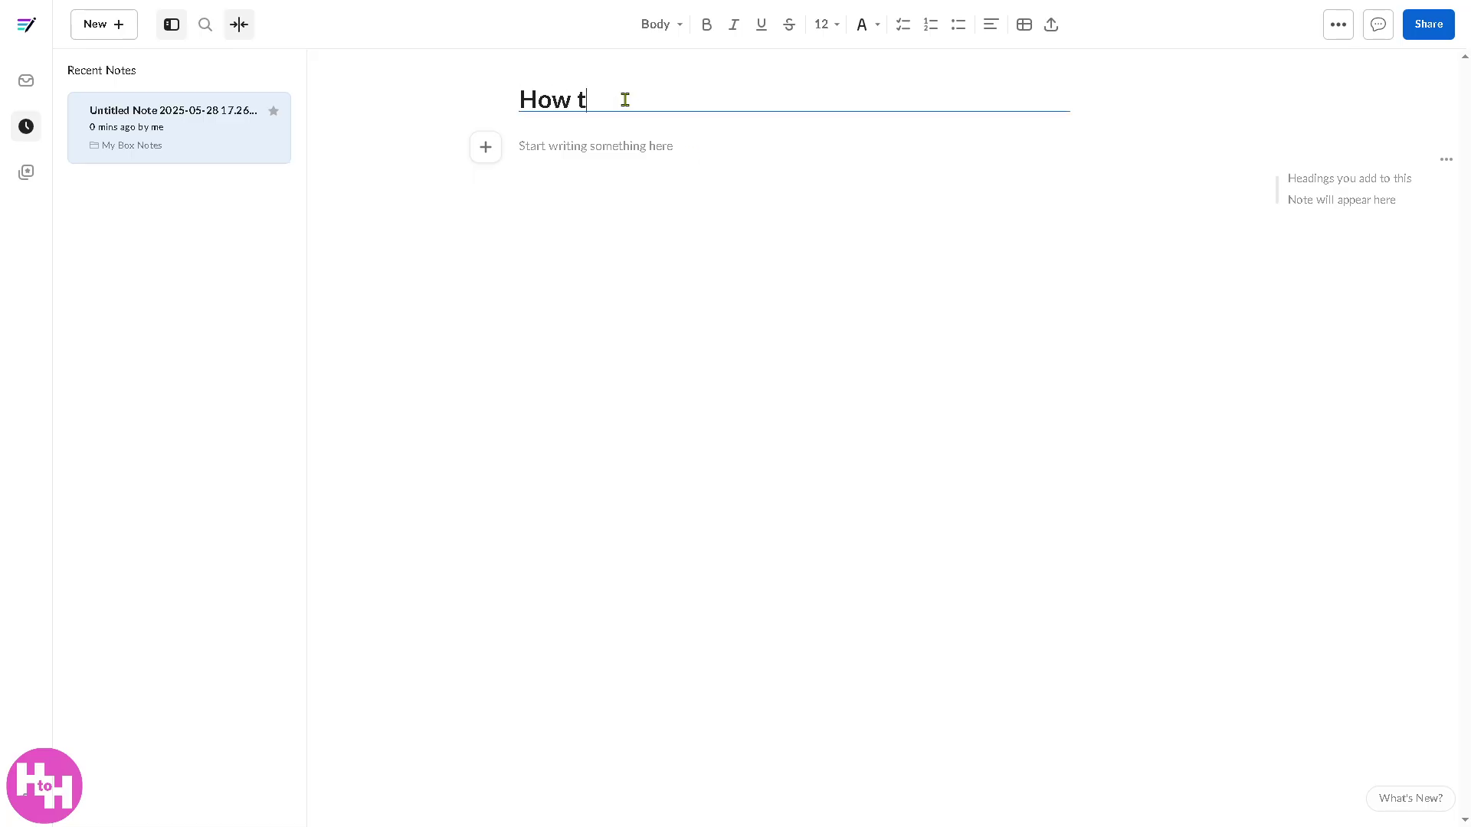
pyautogui.write('o use BOX')
pyautogui.hotkey('ctrl', 'a')
pyautogui.hotkey('ctrl', 'c')
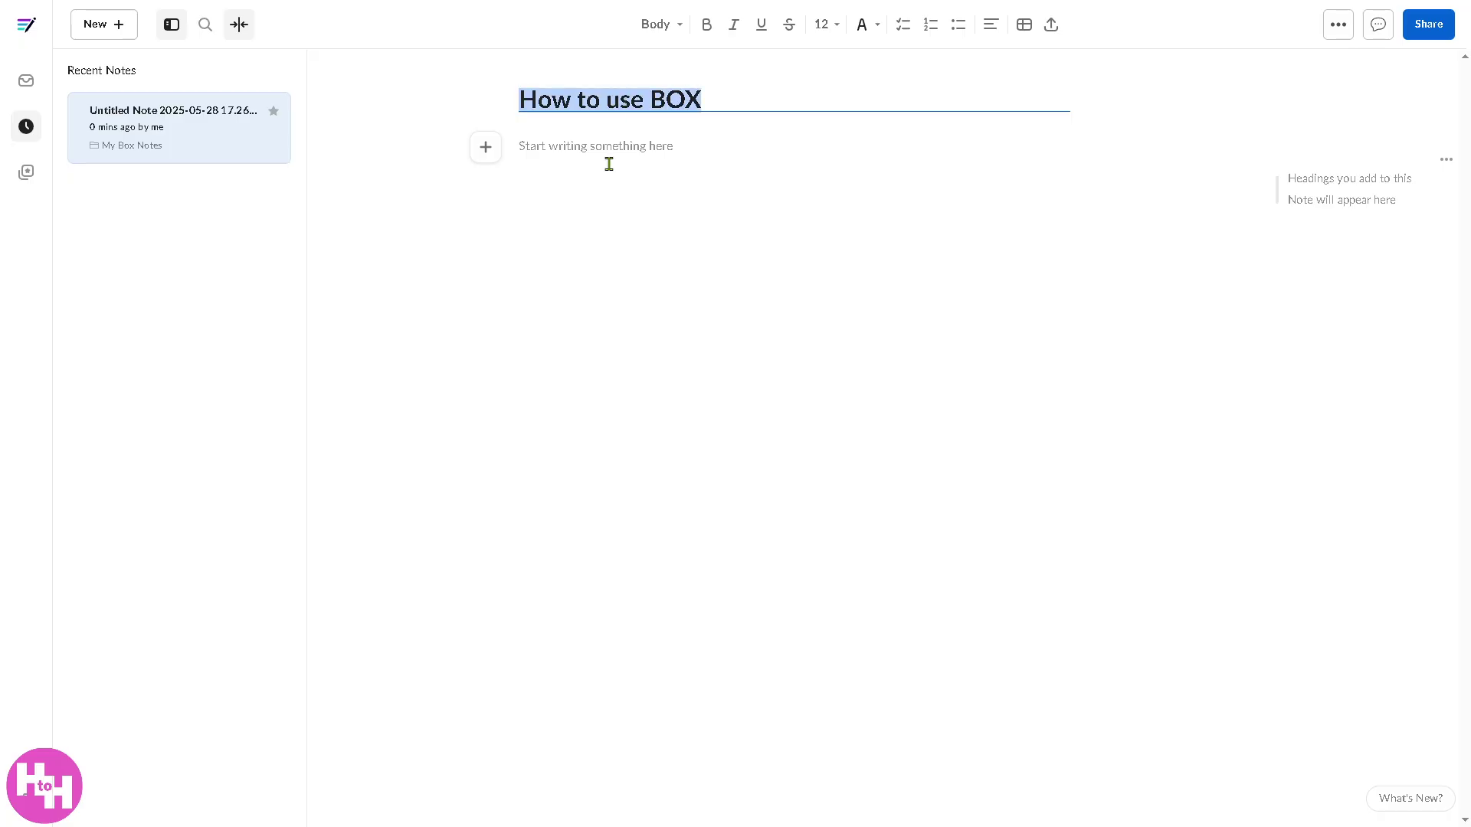
pyautogui.click(610, 157)
pyautogui.hotkey('ctrl', 'v')
pyautogui.hotkey('shift', 'Home')
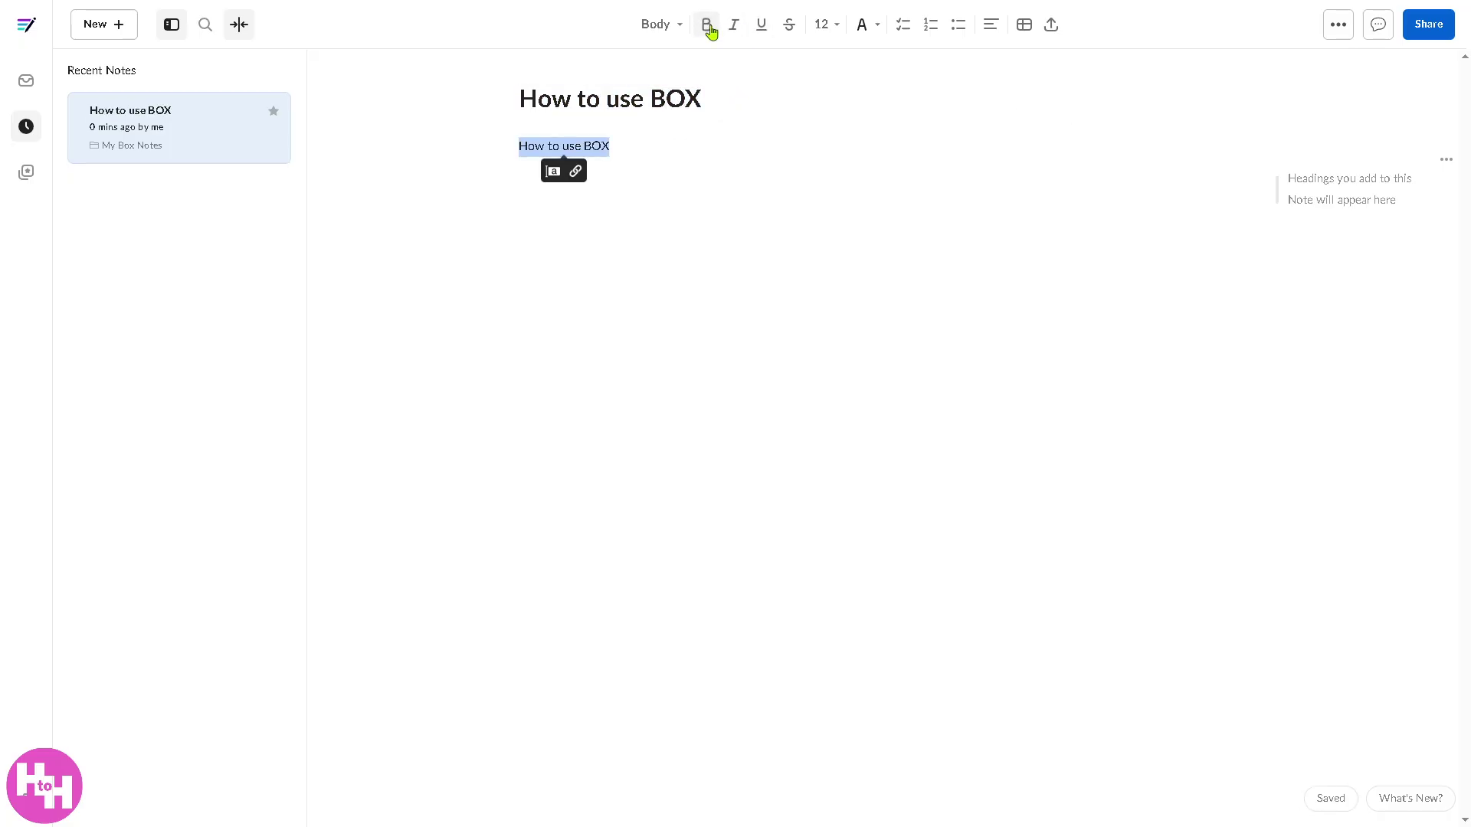
pyautogui.click(709, 27)
pyautogui.click(762, 29)
pyautogui.click(760, 131)
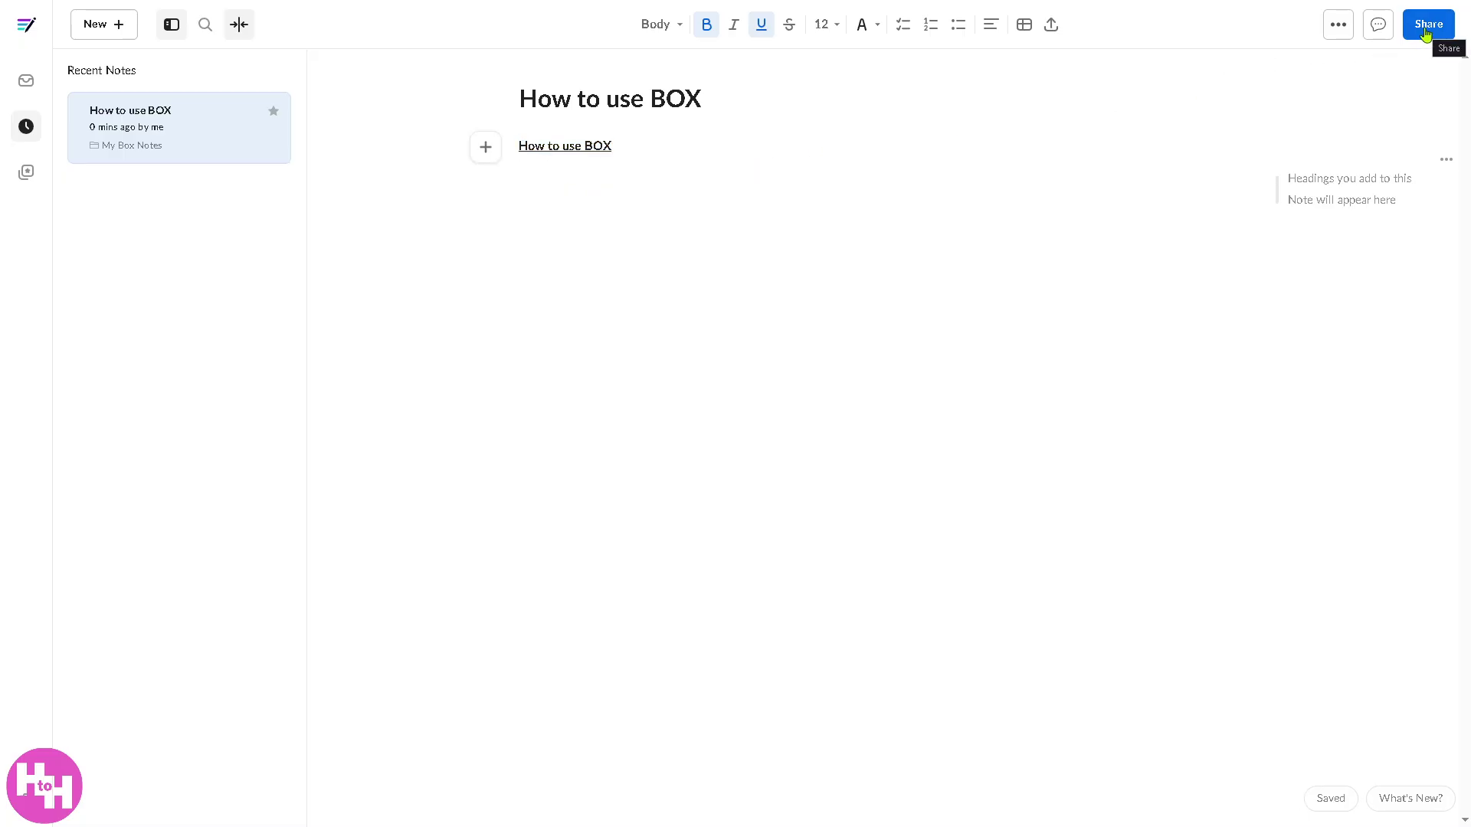
# - Create a shared link for the note and review its Can view and People with the link options
pyautogui.click(1426, 35)
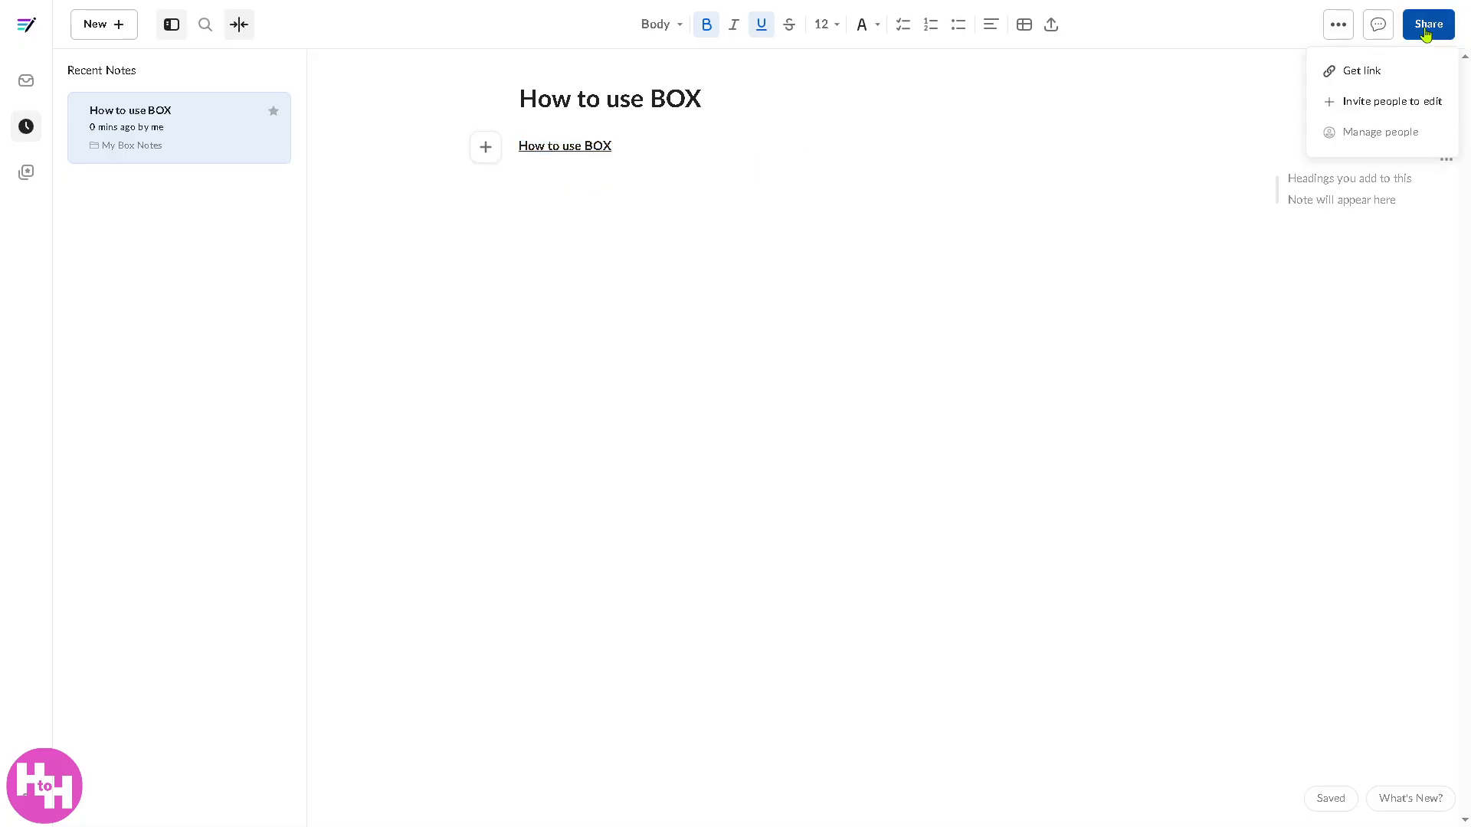
pyautogui.click(1372, 77)
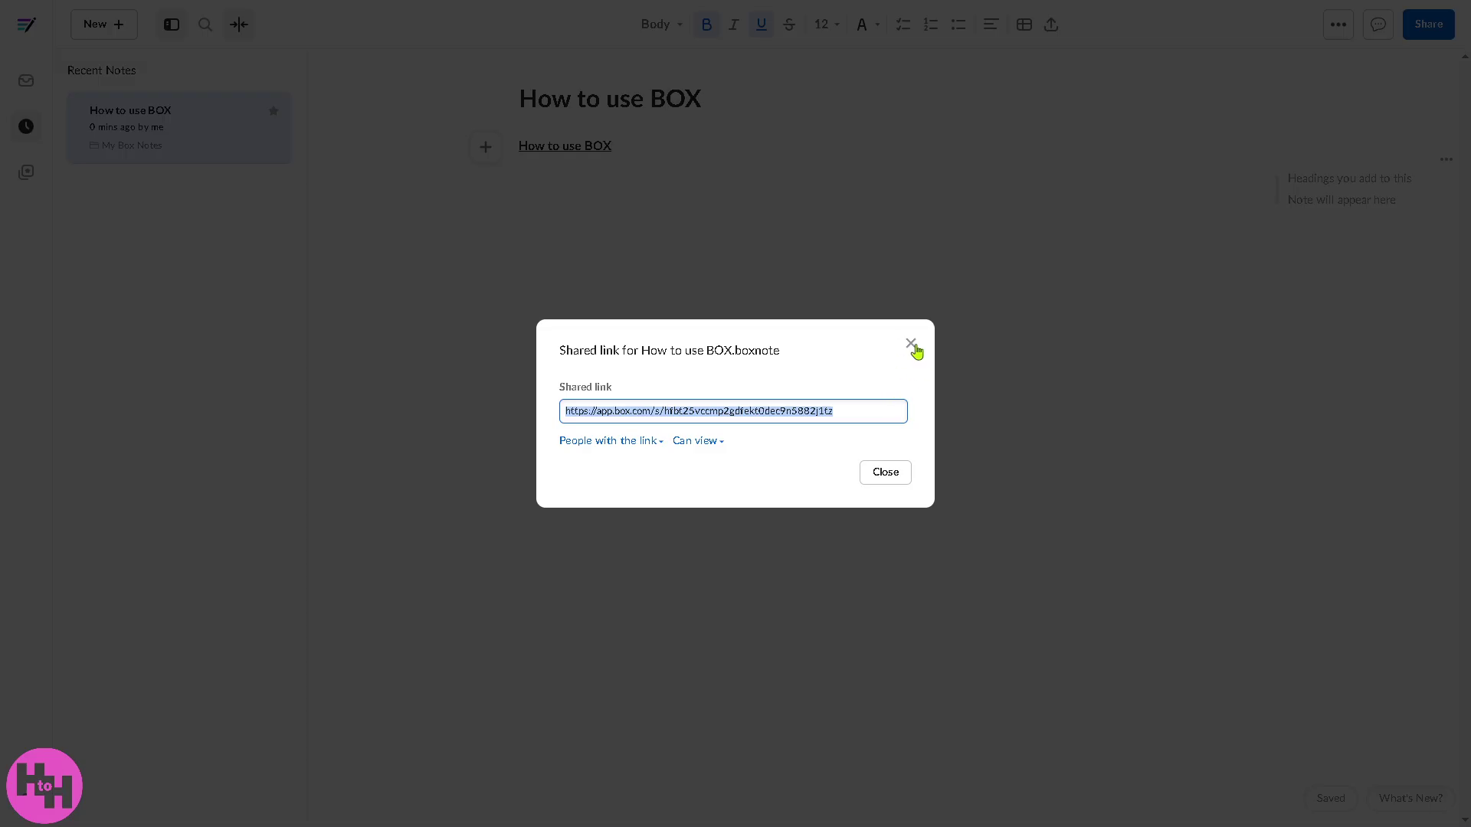
pyautogui.click(720, 442)
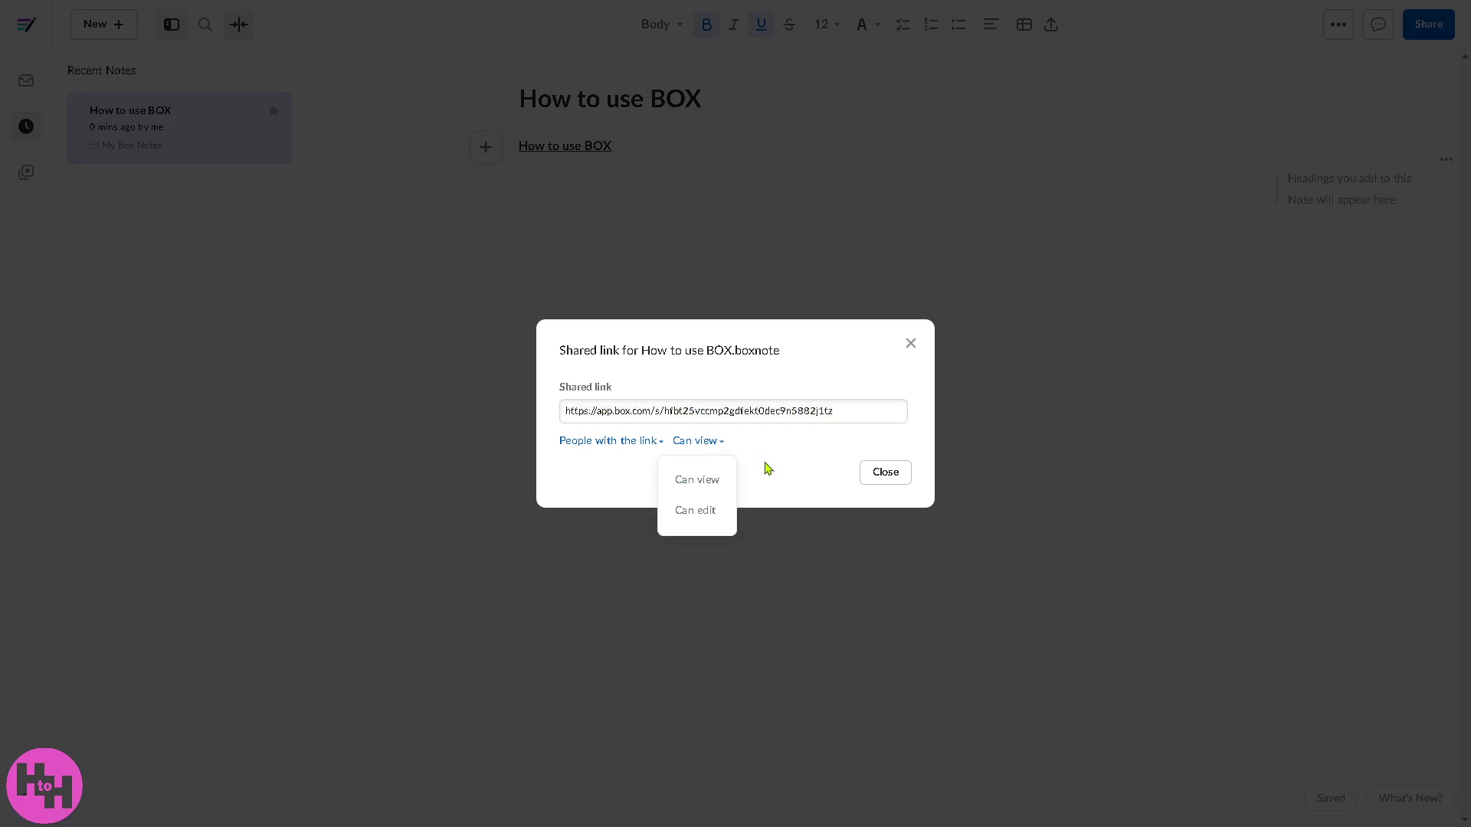
pyautogui.click(770, 491)
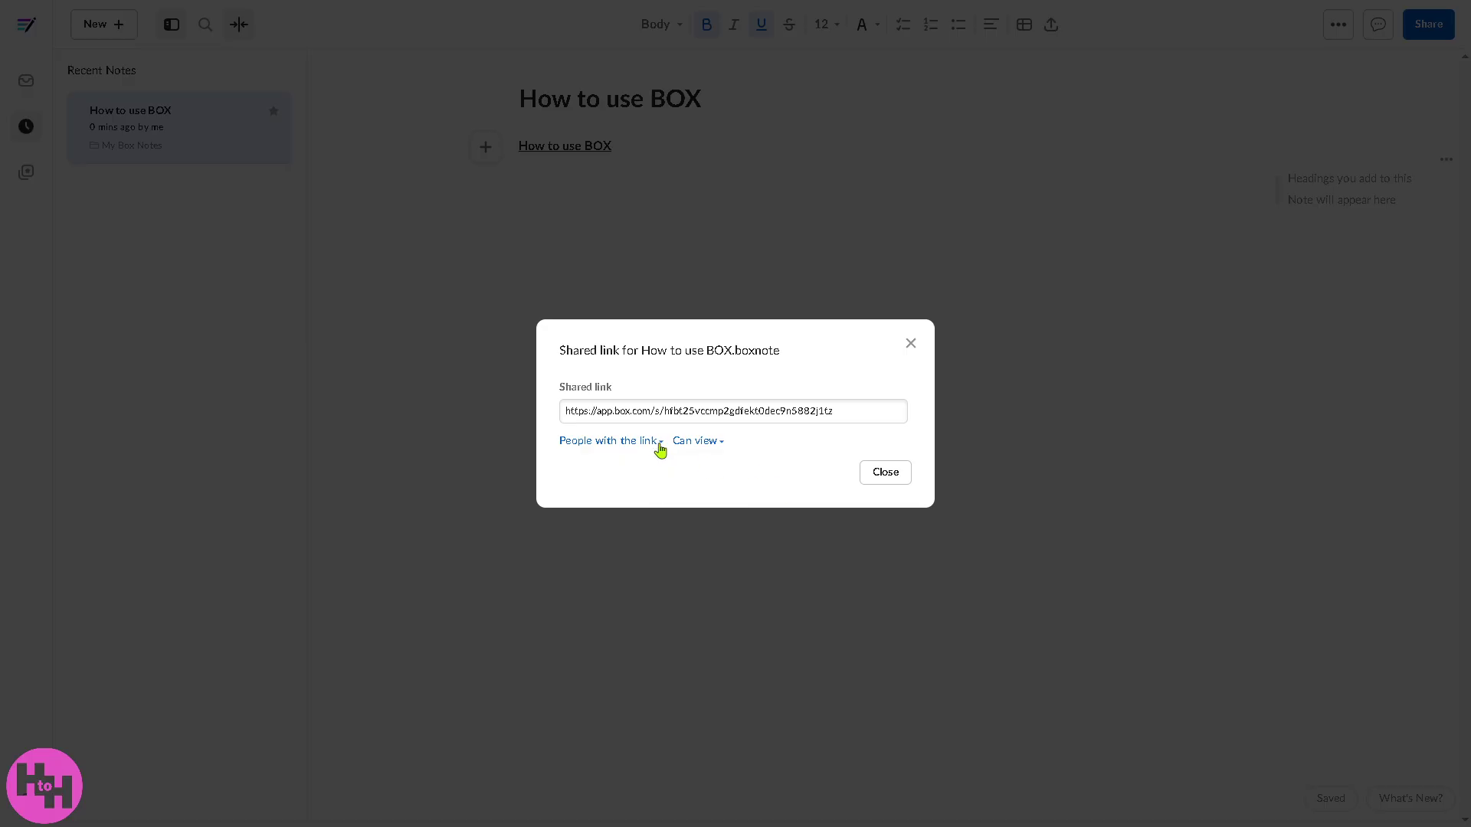
pyautogui.click(659, 443)
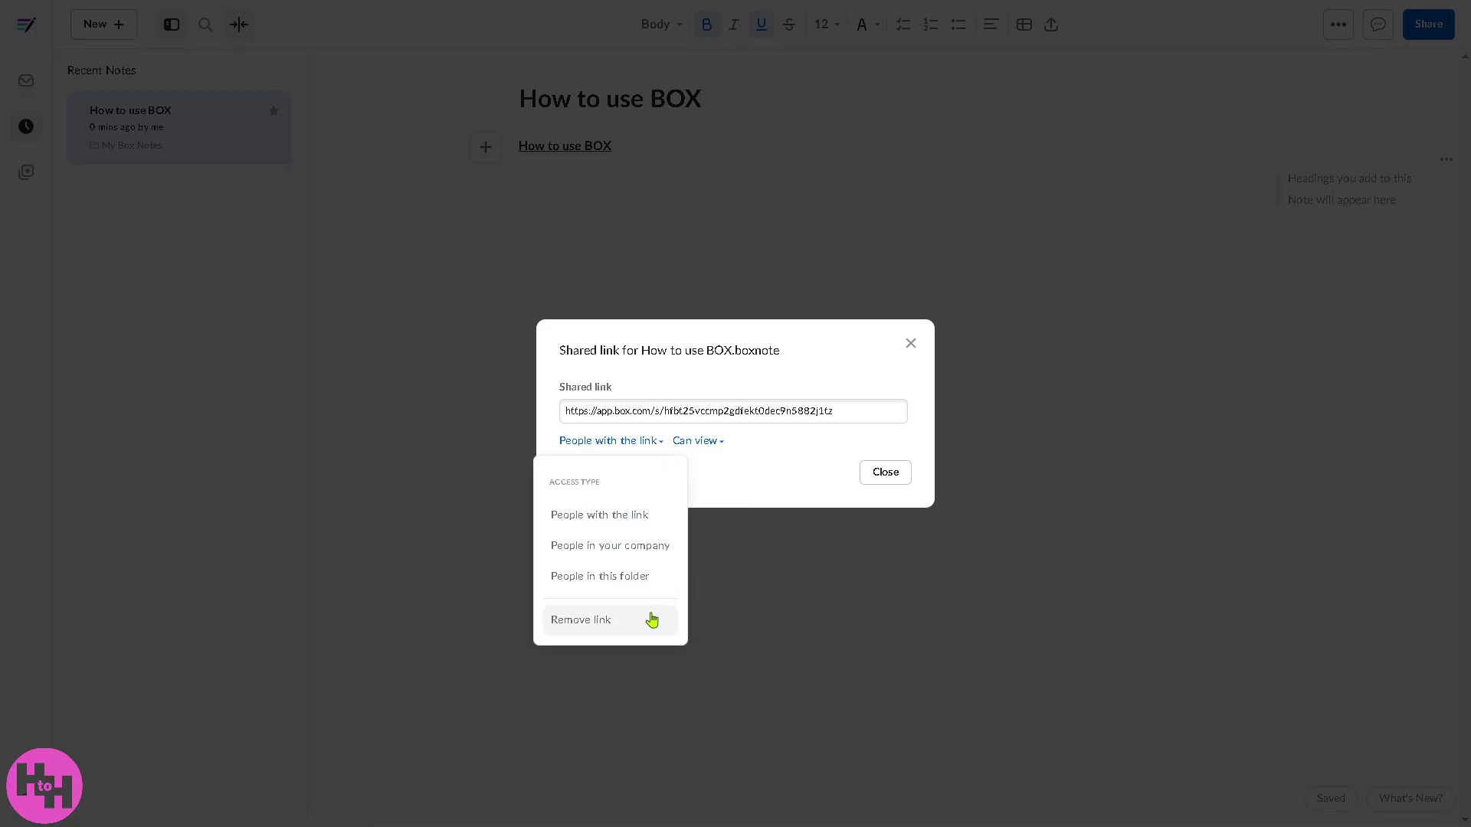
pyautogui.click(915, 351)
pyautogui.click(915, 351)
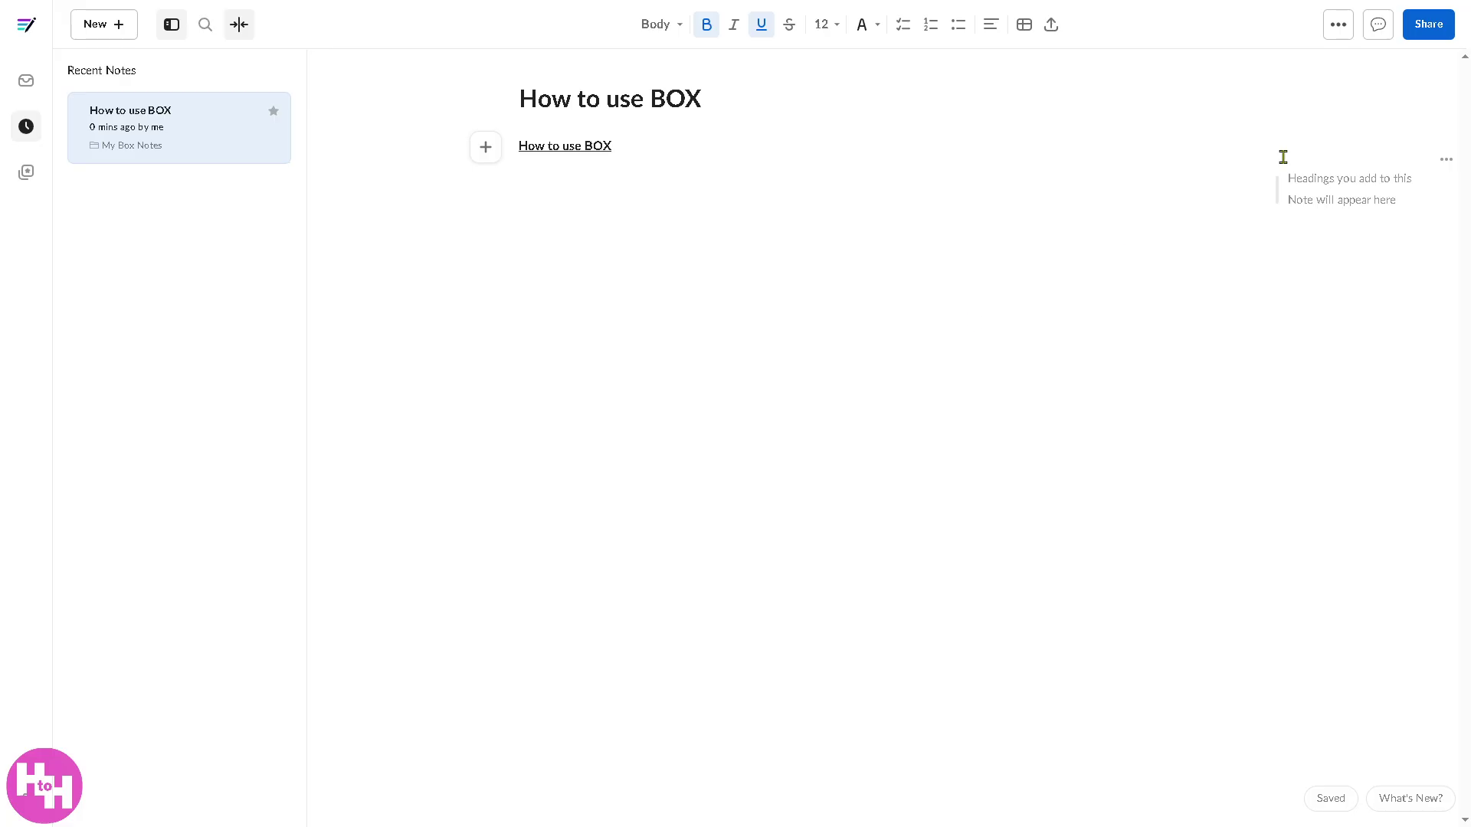
pyautogui.click(1427, 36)
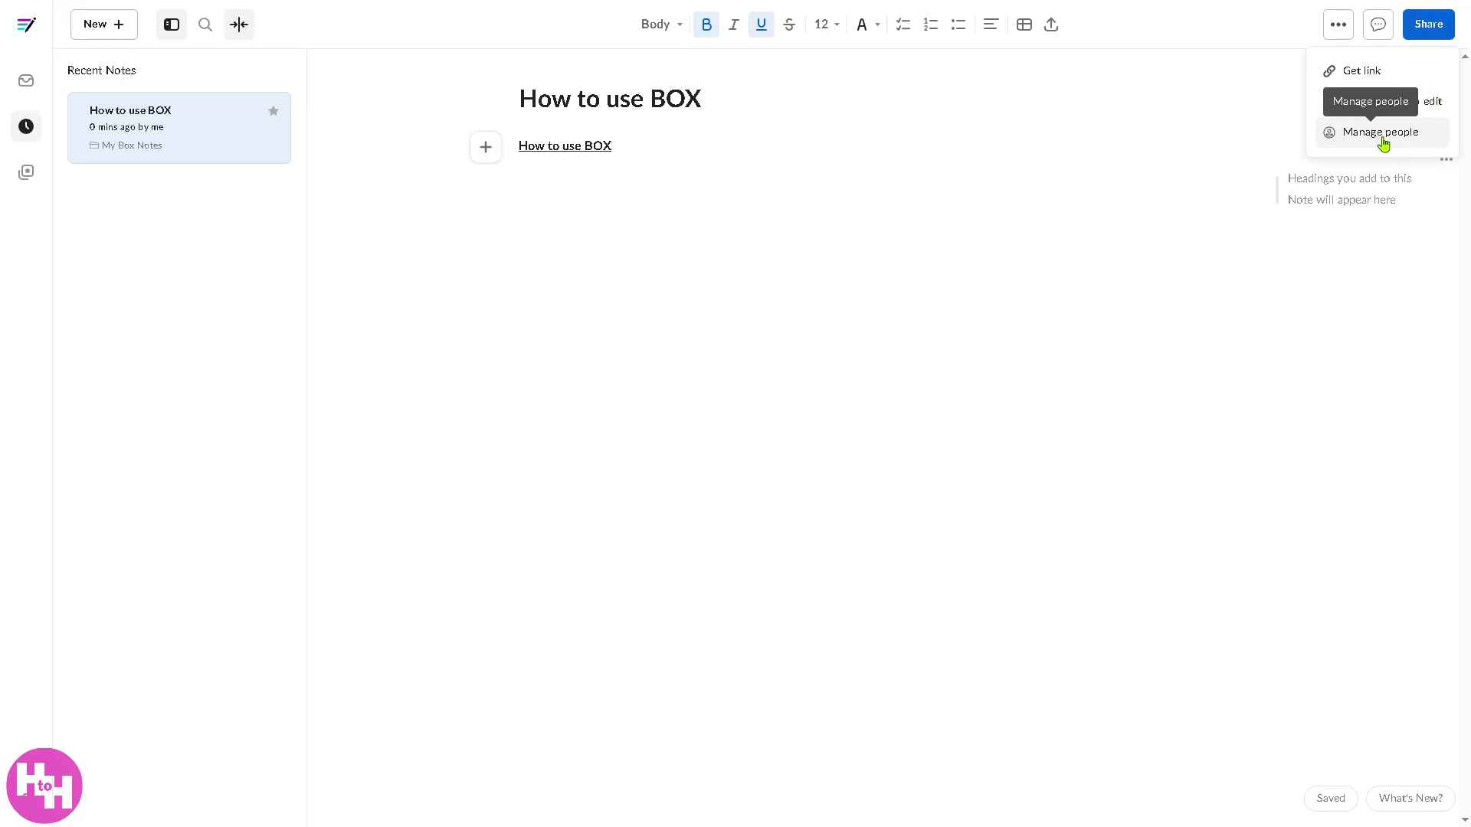
# - Post 'How to use BOX' as a comment on the note
pyautogui.click(1379, 28)
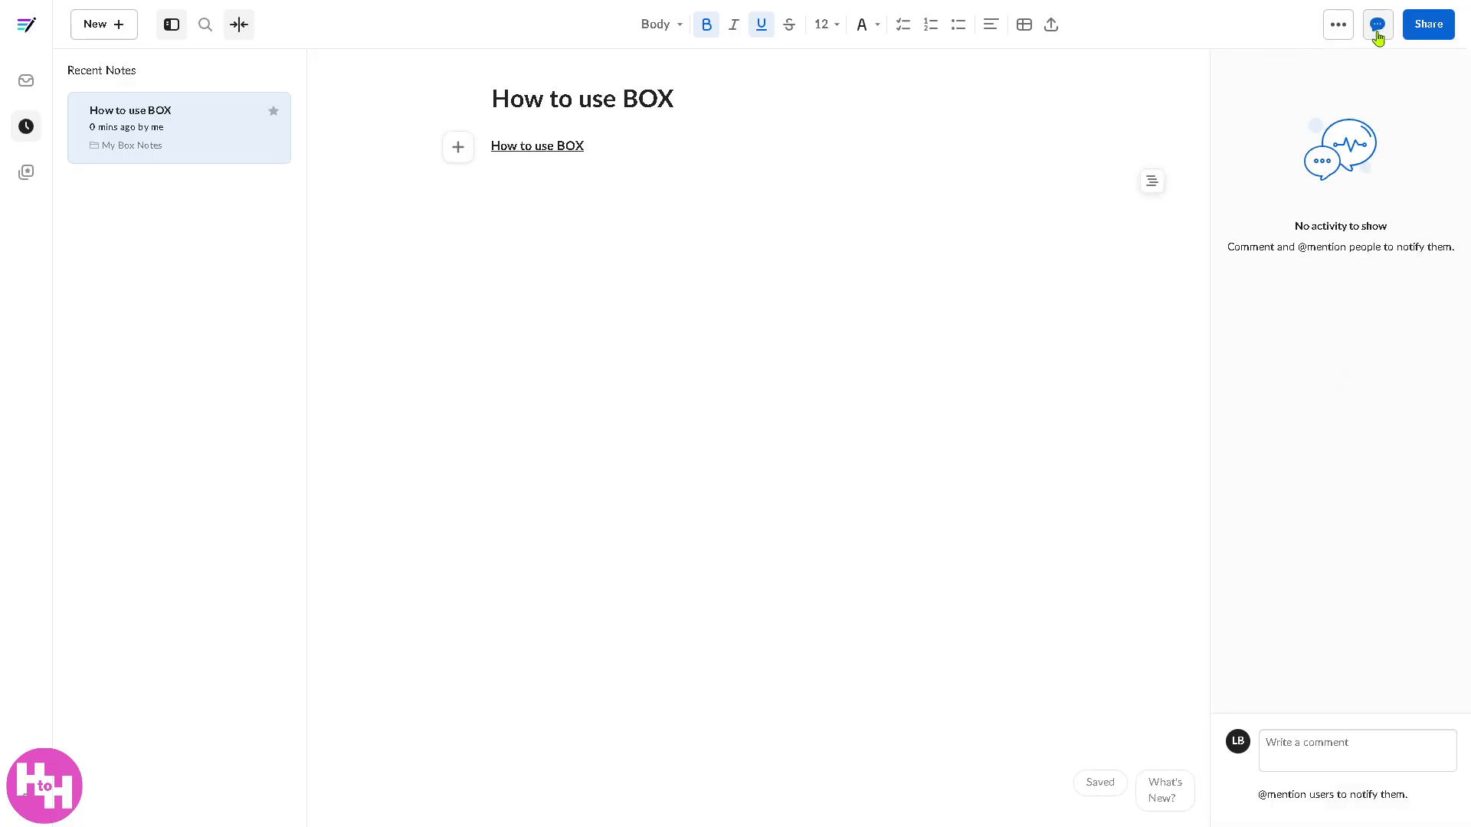
pyautogui.click(1300, 738)
pyautogui.write('How to use BOX')
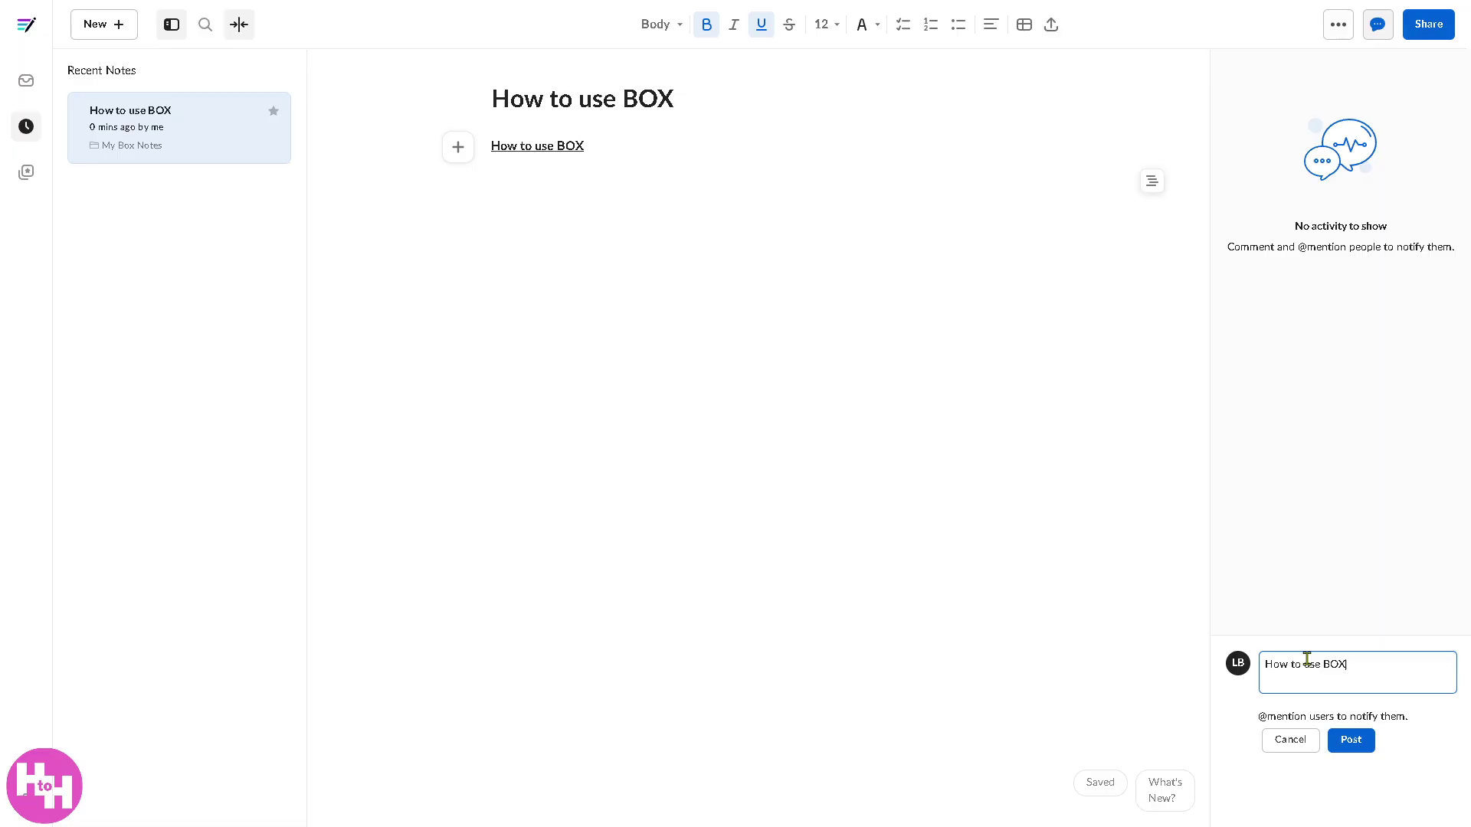
pyautogui.click(1364, 745)
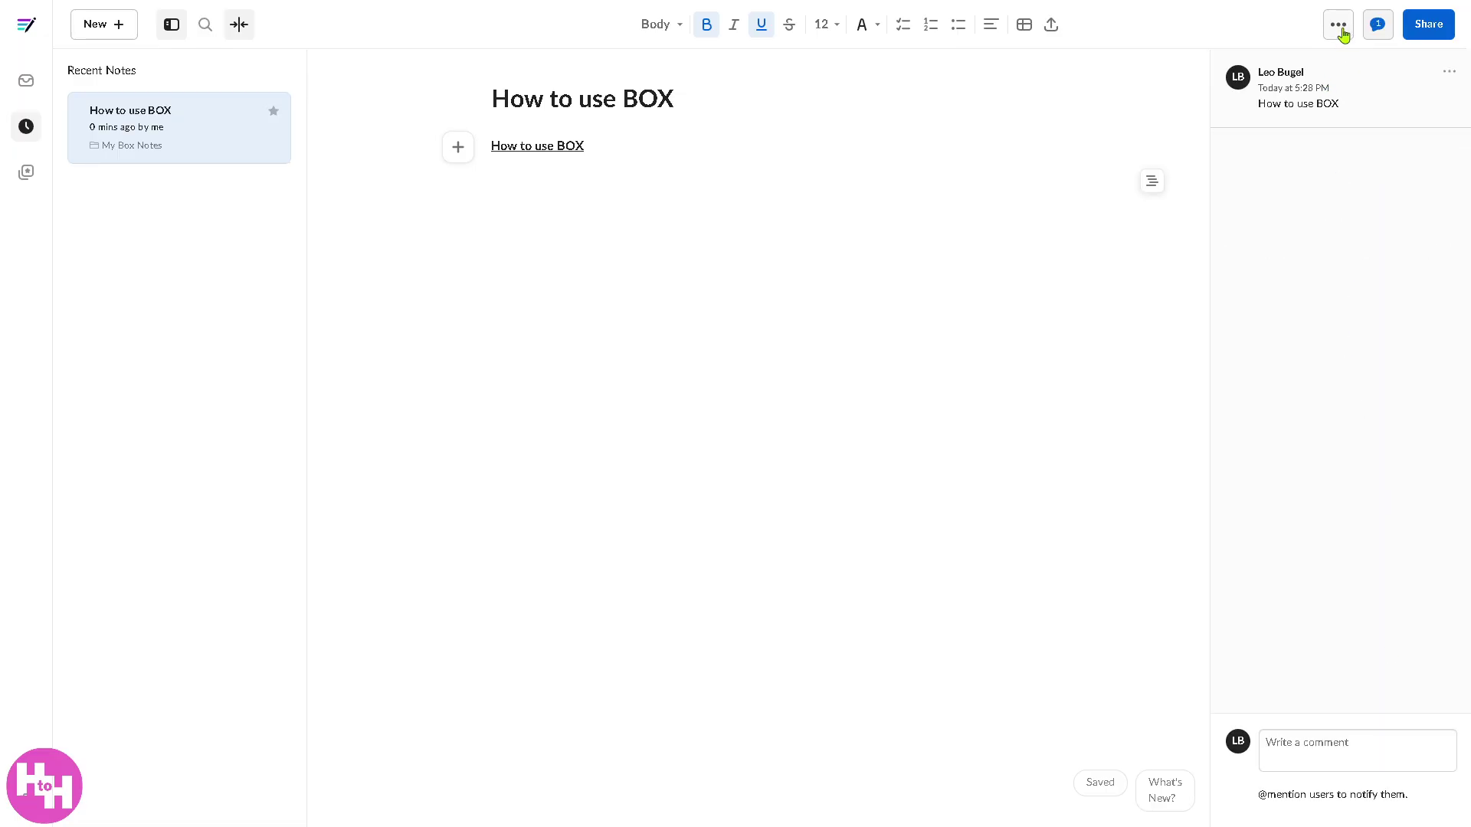
# - Look through the note's more-options menu, then dismiss it
pyautogui.click(1340, 28)
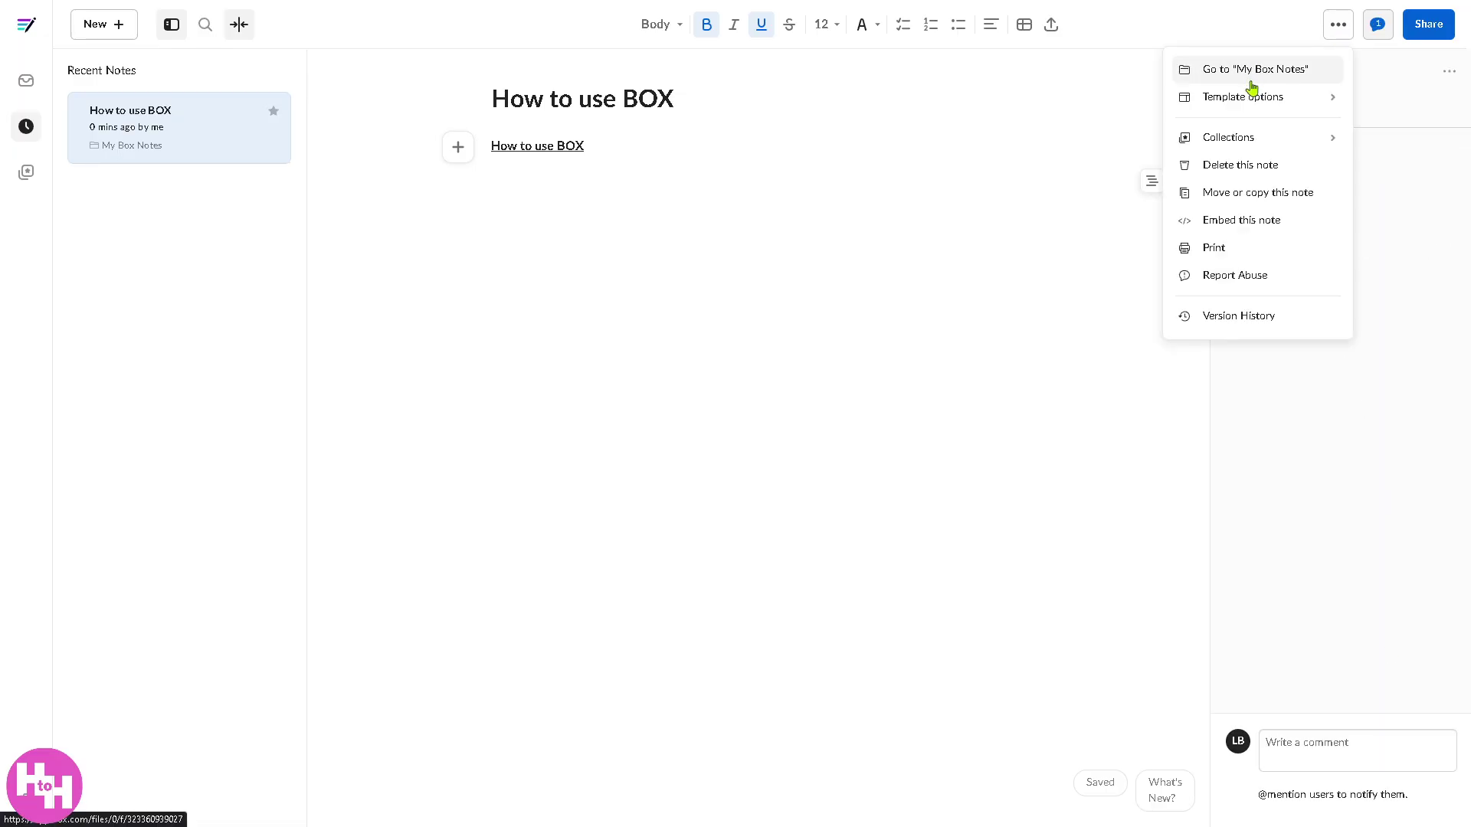
pyautogui.moveTo(1254, 102)
pyautogui.moveTo(1269, 145)
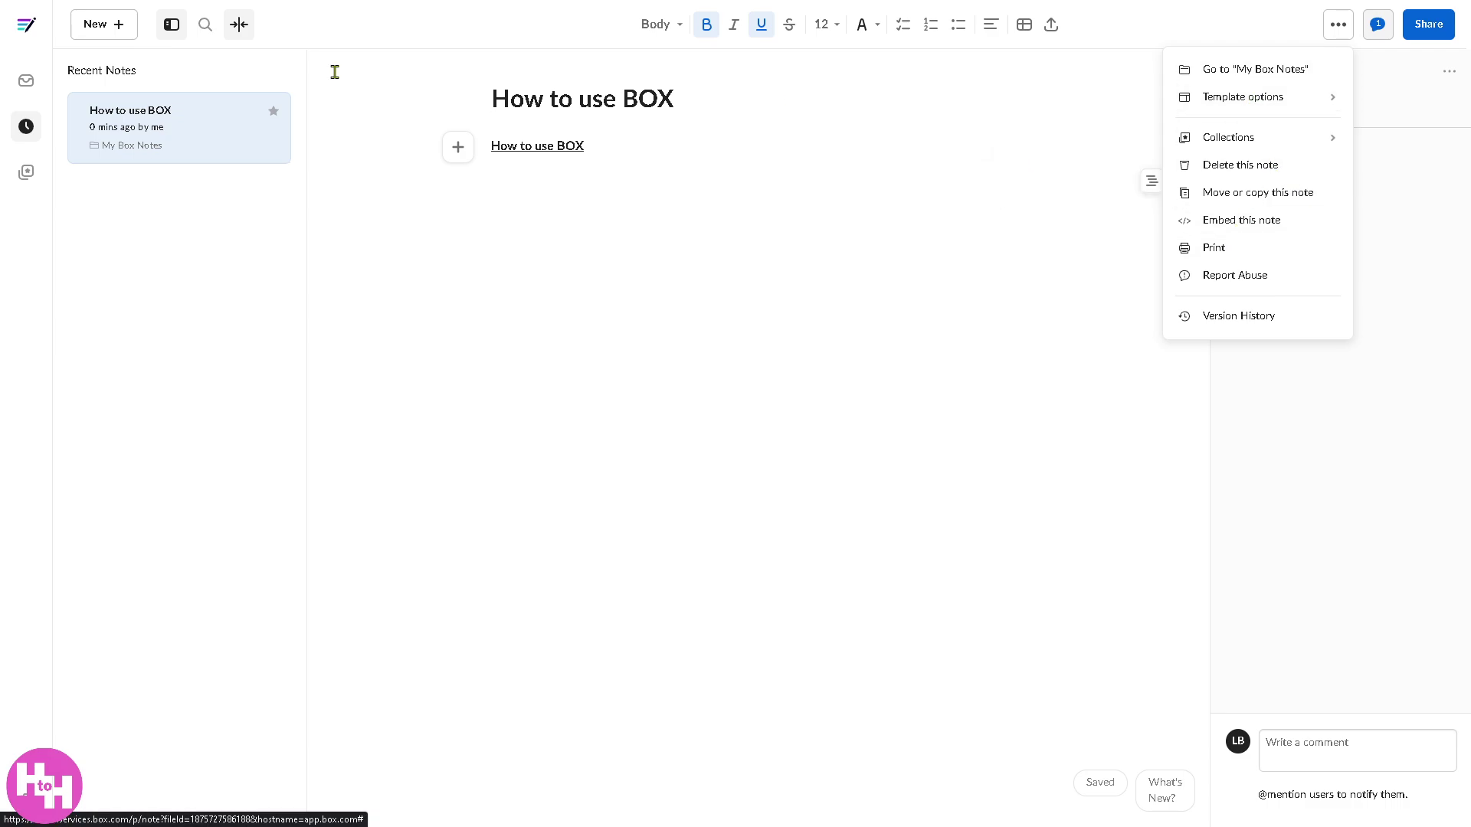
pyautogui.press('Escape')
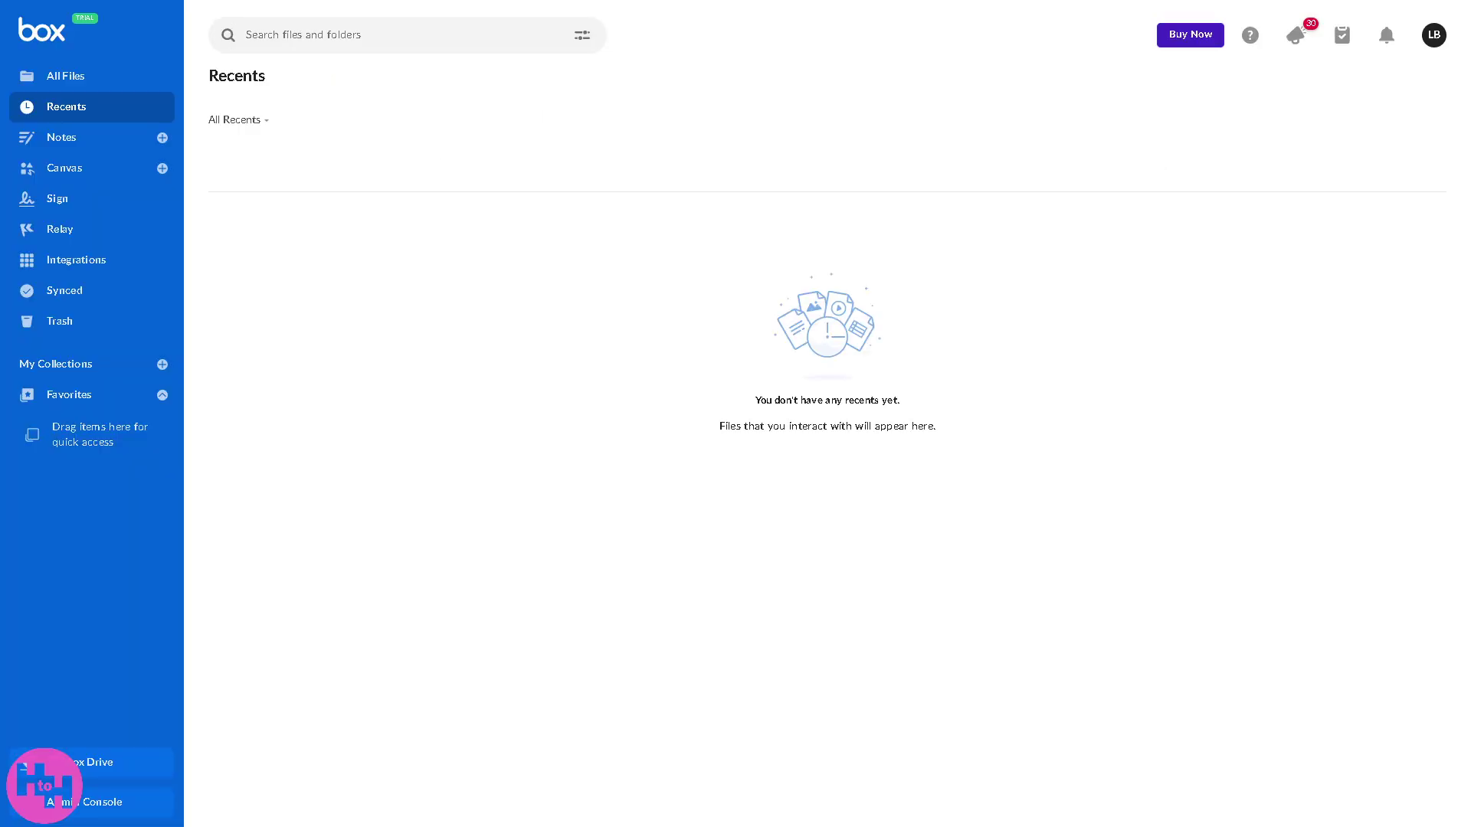
# - Start a canvas in the Canvas section, show its content templates and close the toolbar tour
pyautogui.click(85, 172)
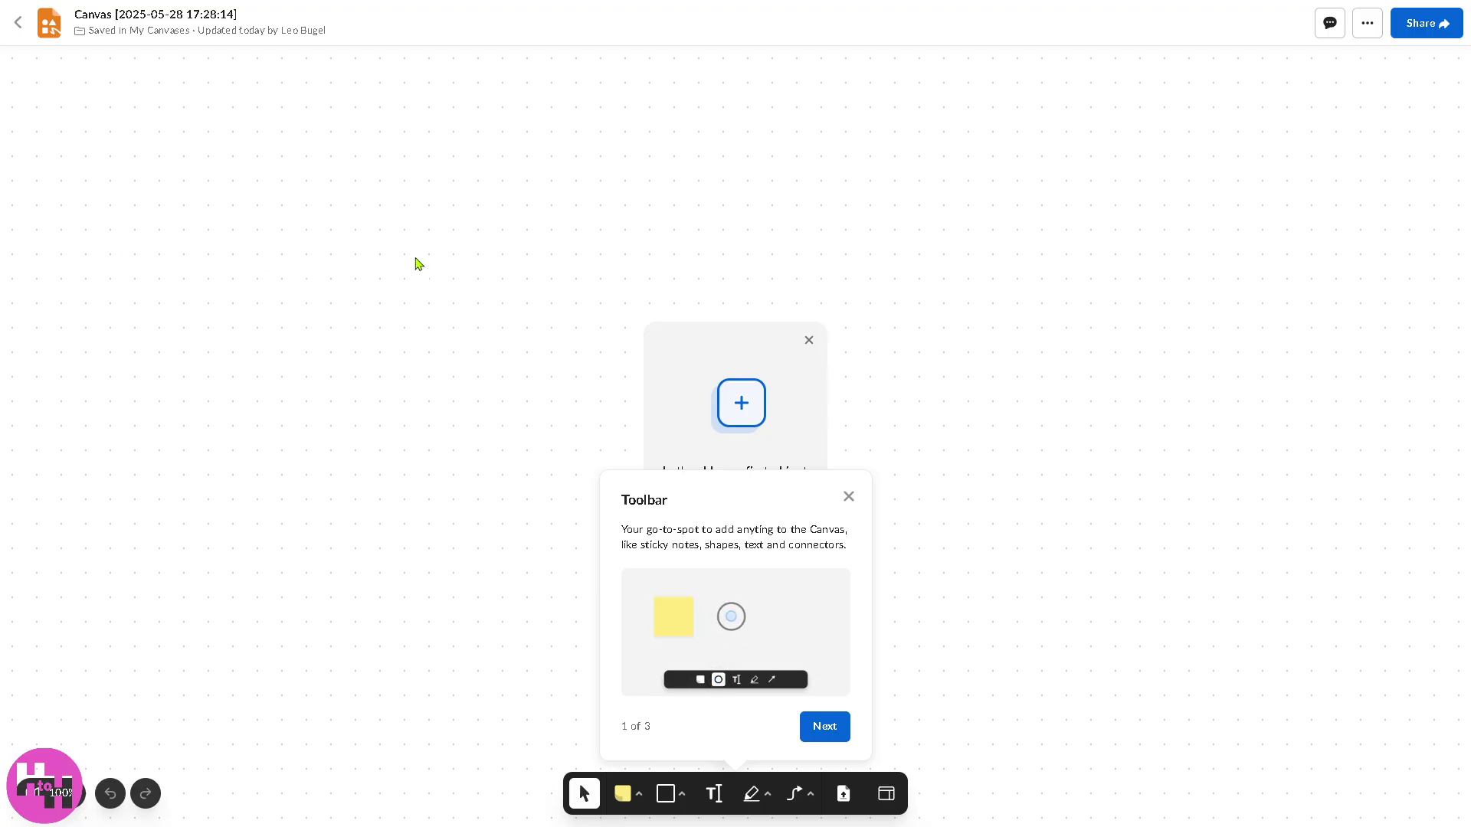
pyautogui.click(746, 420)
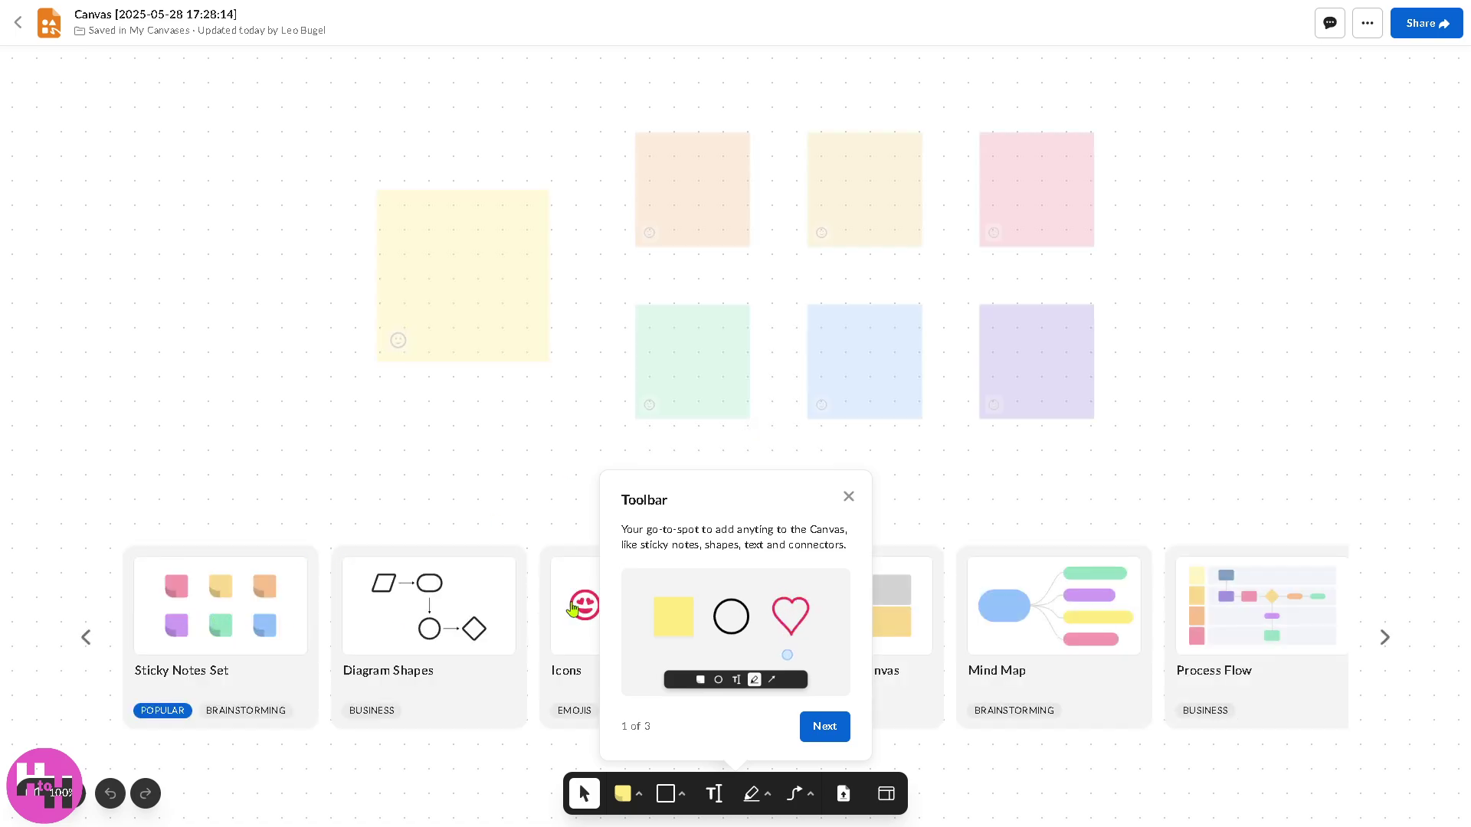
pyautogui.click(848, 496)
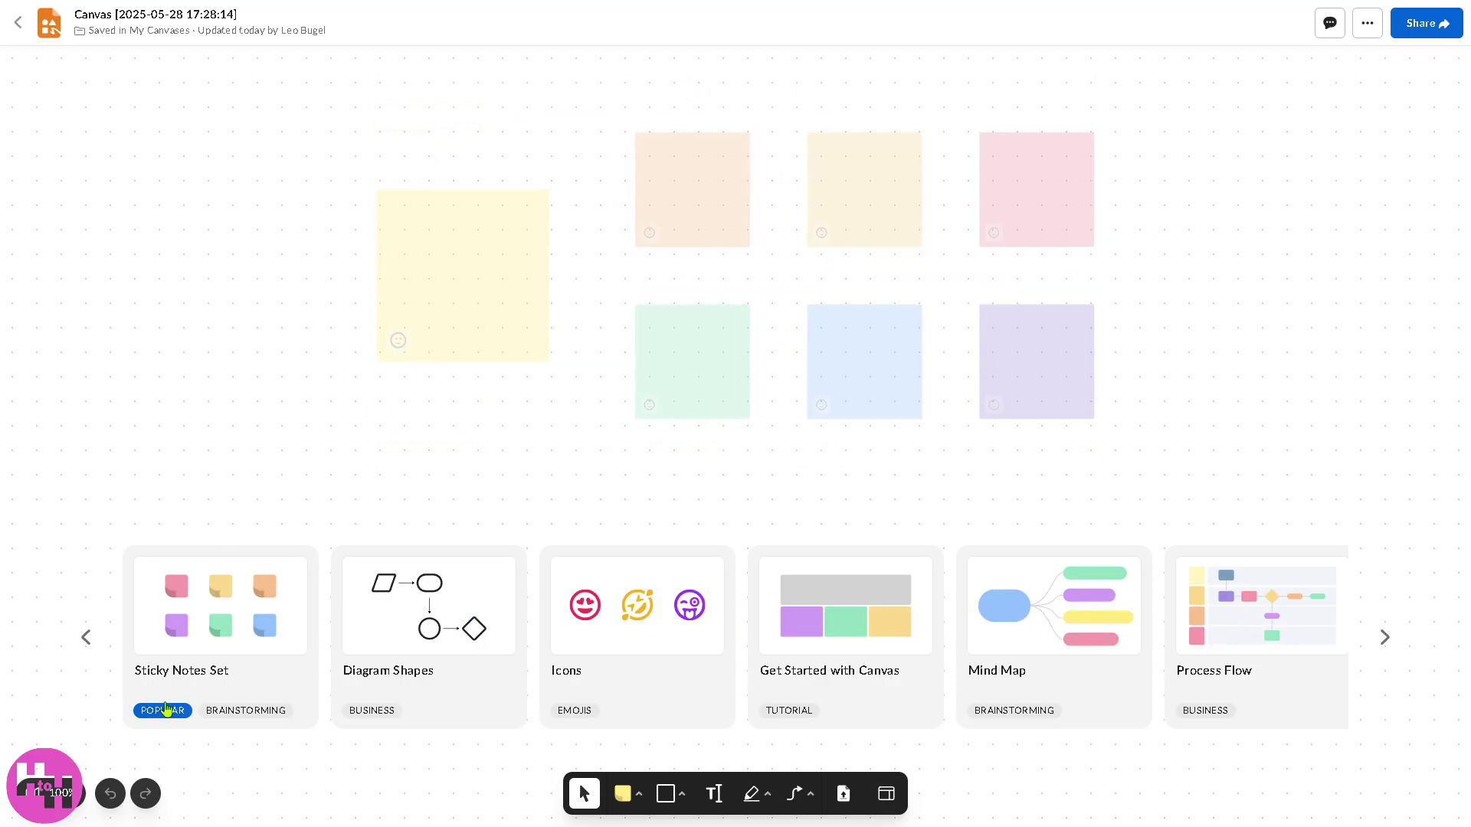
# - Add the Sticky Notes Set, rename the canvas 'How to use BOX' and write that on the big note
pyautogui.click(184, 617)
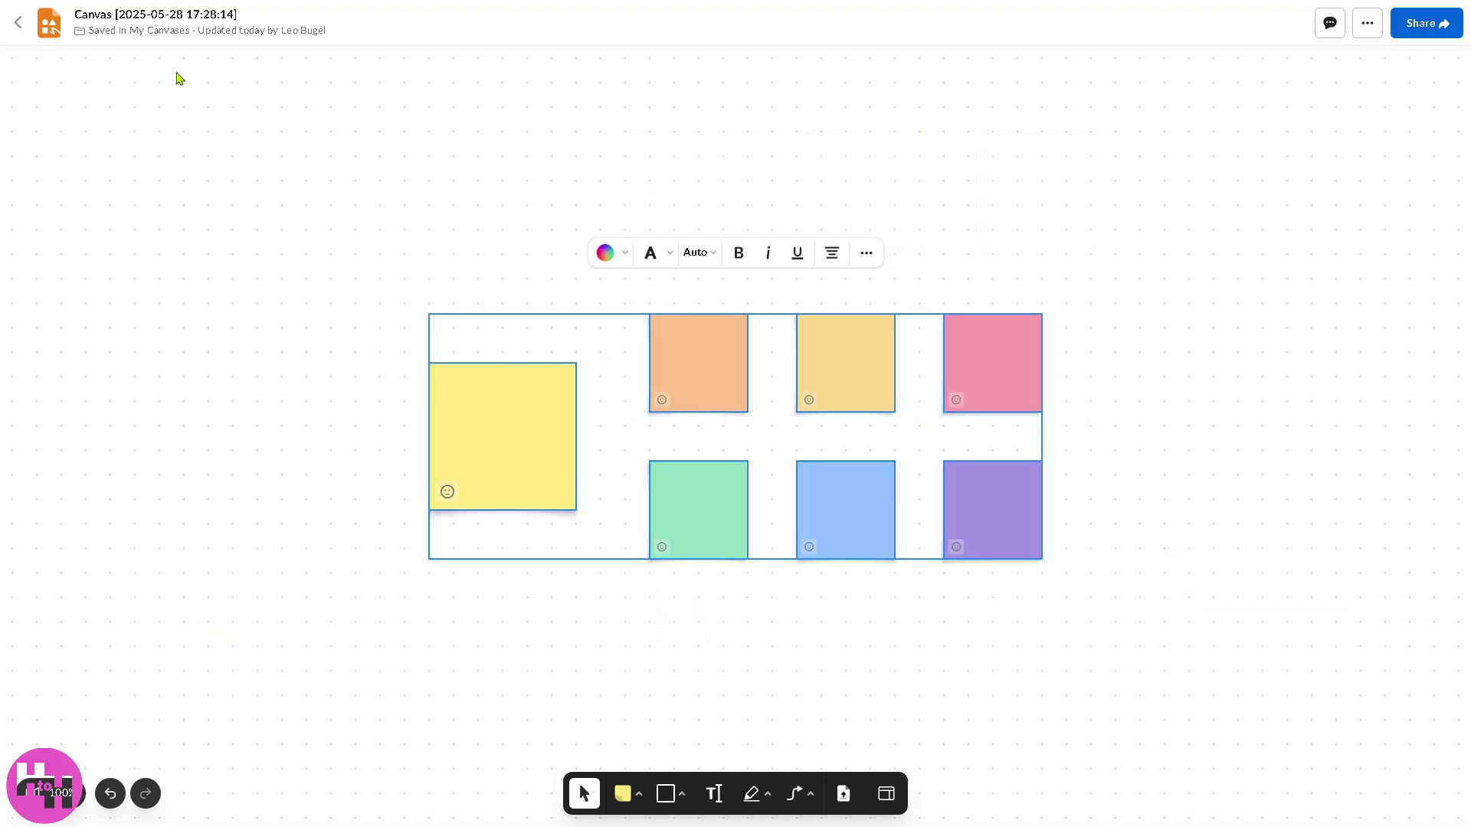
pyautogui.click(204, 19)
pyautogui.tripleClick(204, 16)
pyautogui.write('How to use BOX')
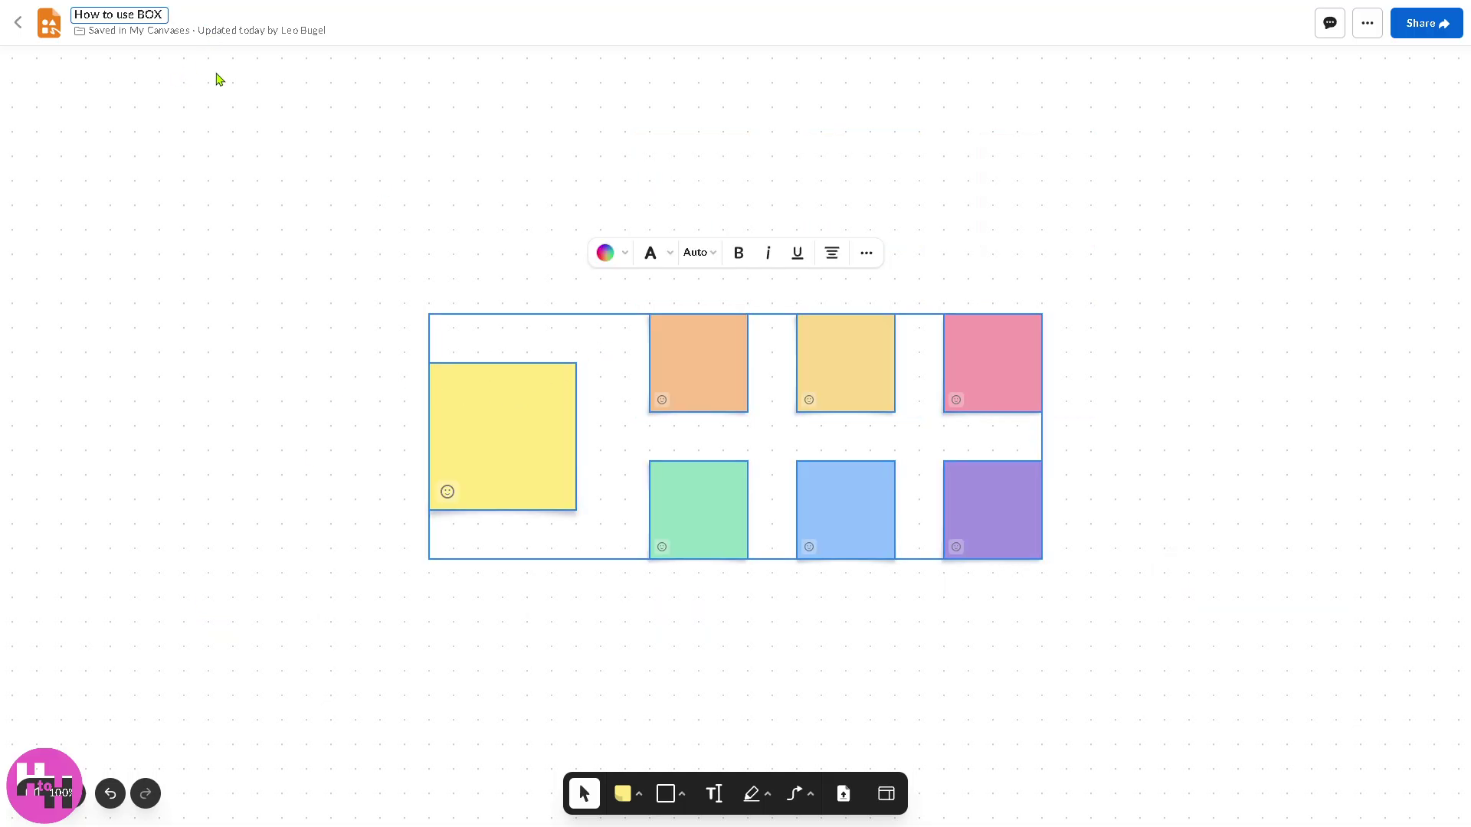
pyautogui.click(227, 110)
pyautogui.click(527, 412)
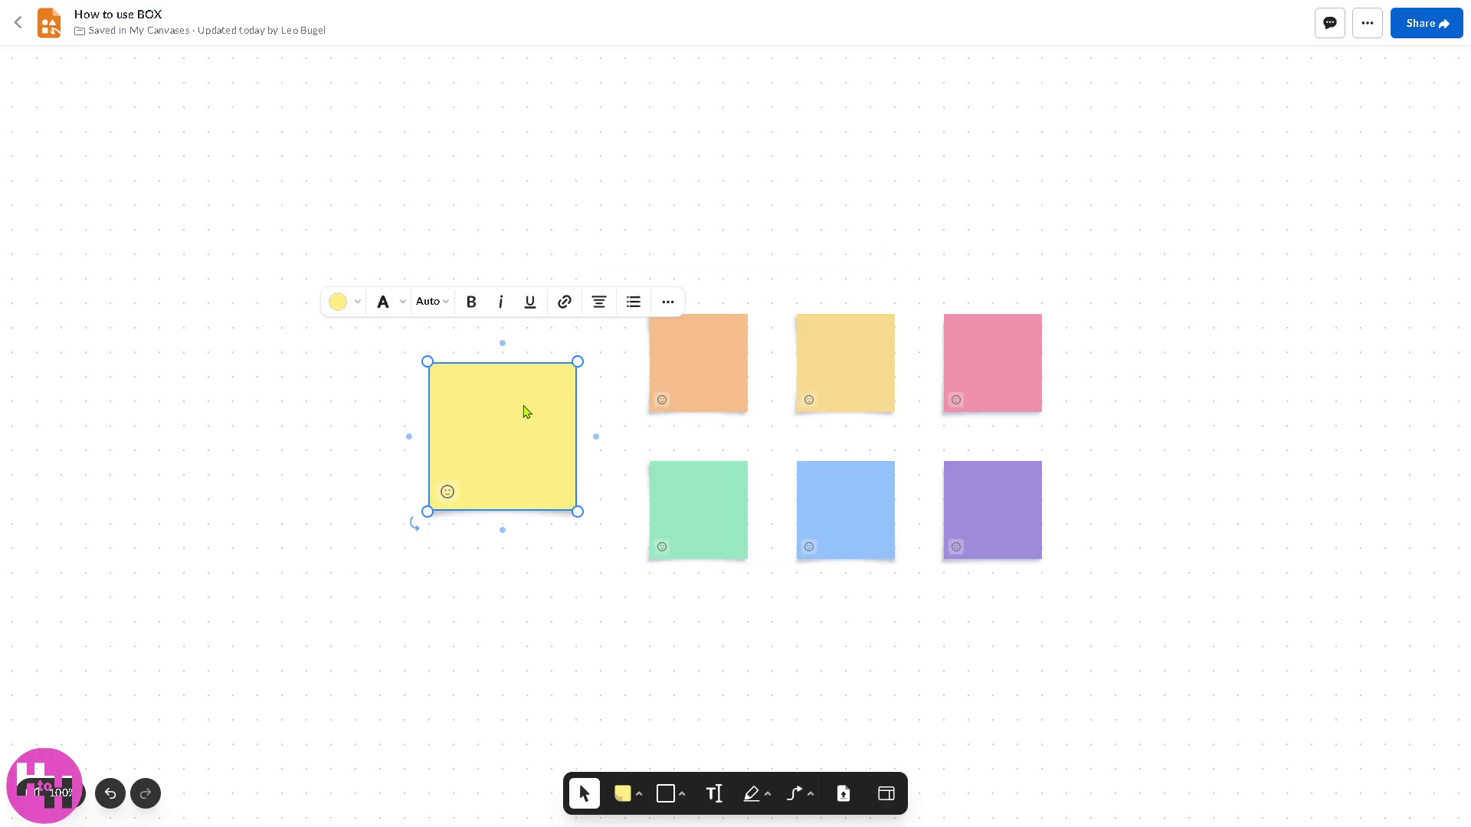
pyautogui.doubleClick(482, 382)
pyautogui.write('How to use BOX')
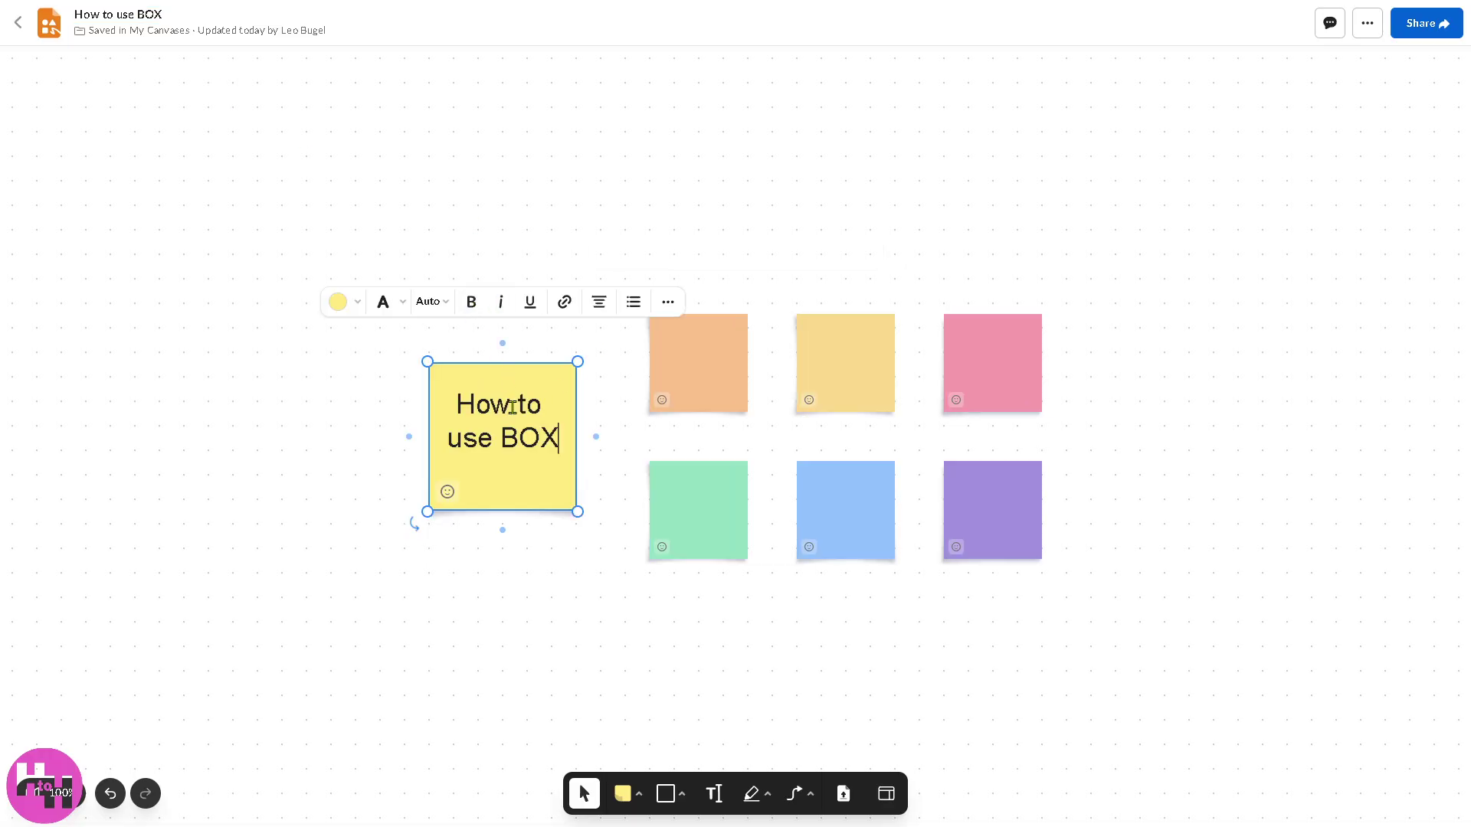
# - Recolour the orange, light yellow and blue sticky notes pink
pyautogui.click(688, 357)
pyautogui.click(535, 254)
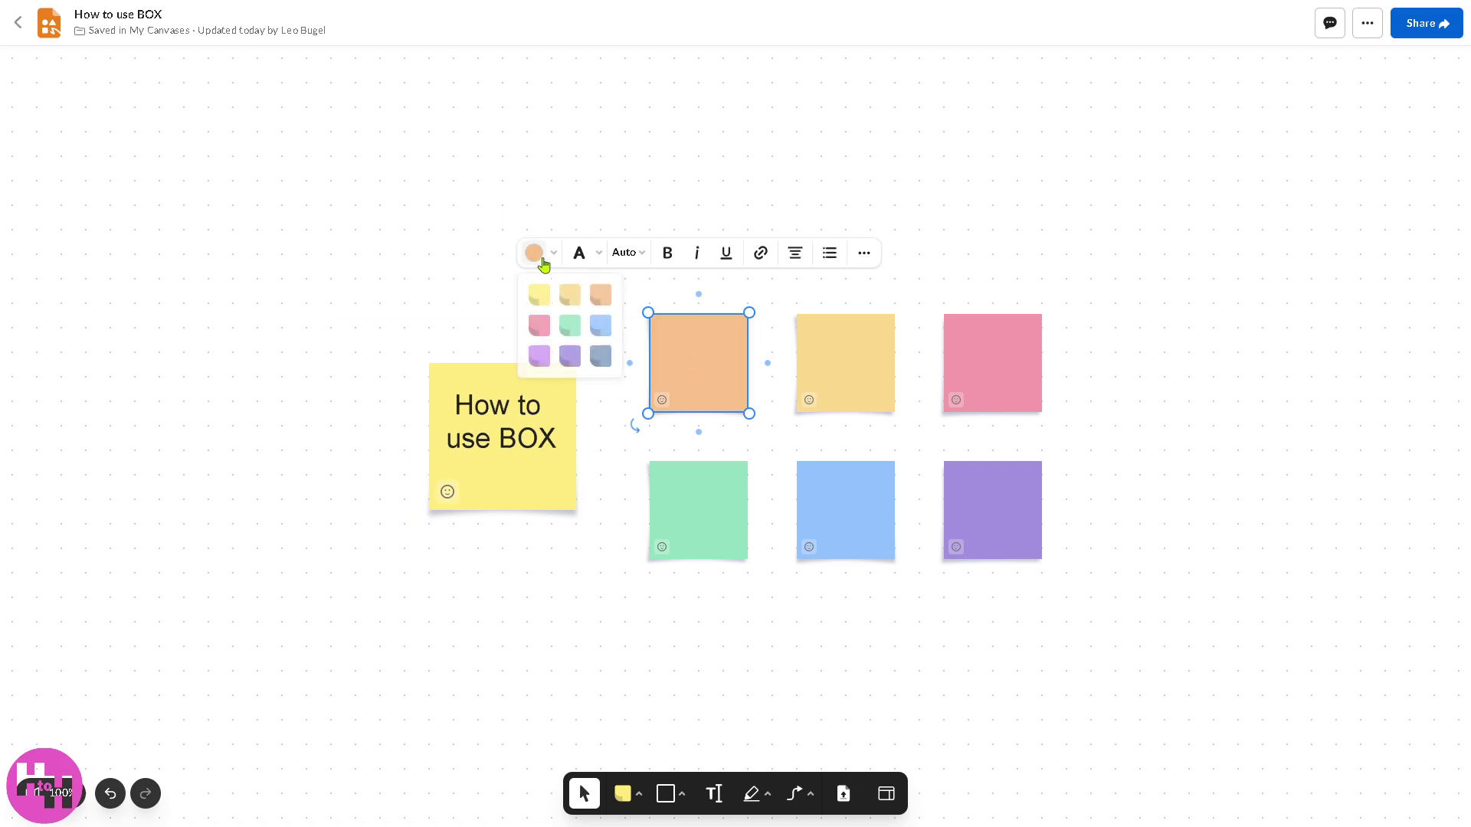
pyautogui.click(539, 326)
pyautogui.click(831, 366)
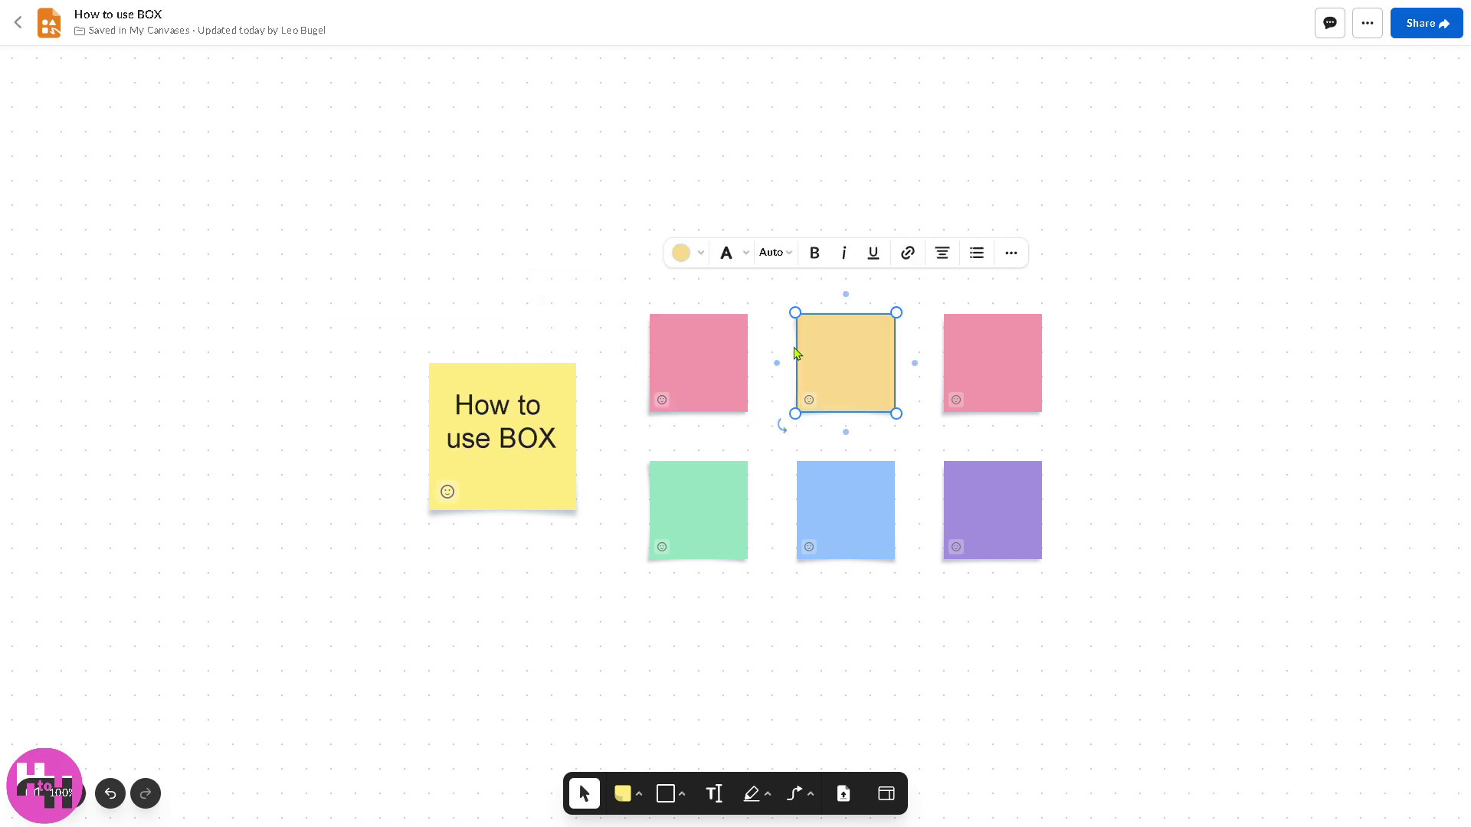
pyautogui.click(698, 256)
pyautogui.click(684, 322)
pyautogui.click(868, 500)
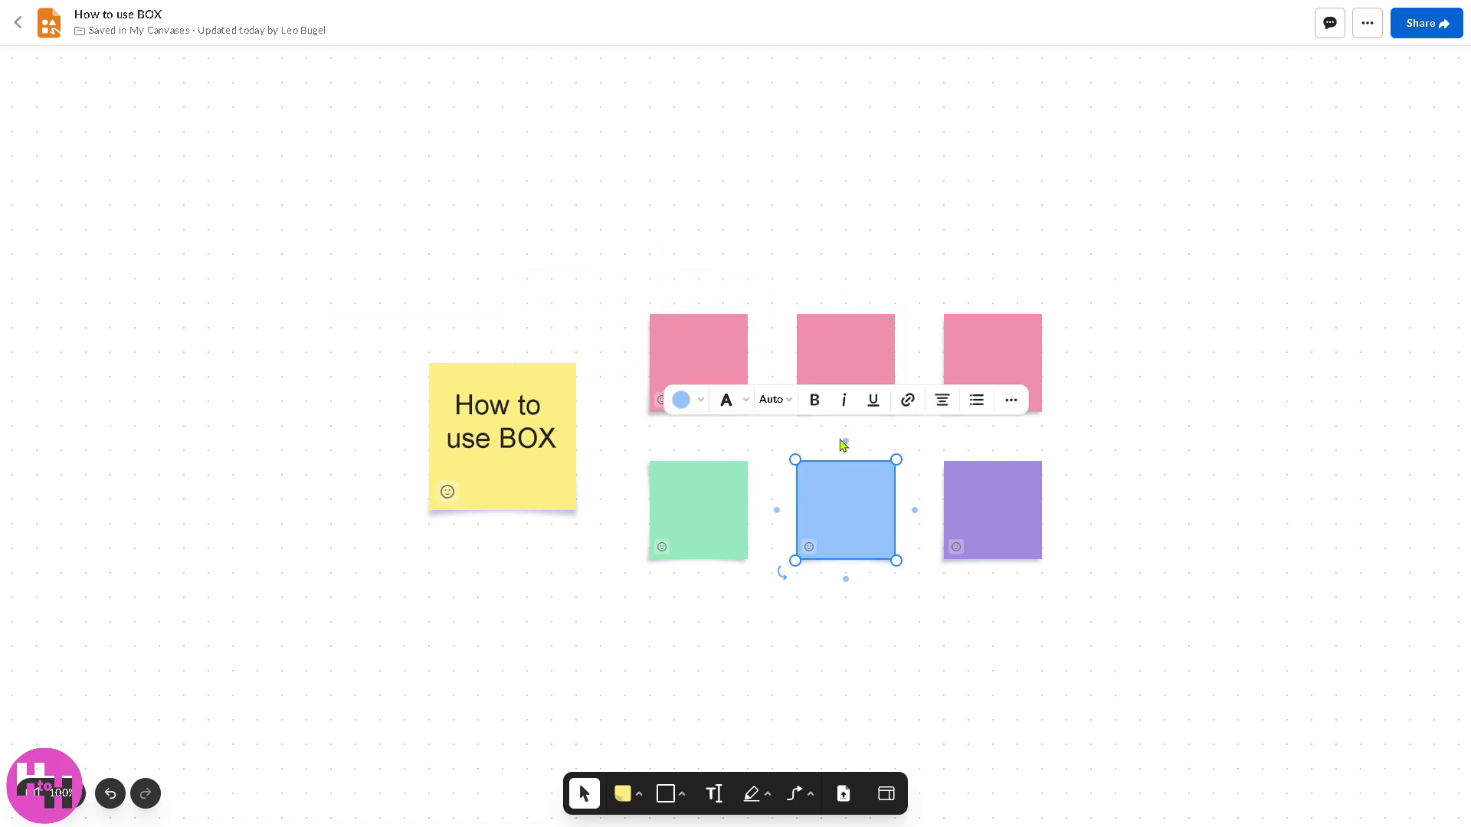
pyautogui.click(697, 400)
pyautogui.click(686, 475)
# - Recolour the green, purple and big yellow sticky notes pink
pyautogui.click(712, 490)
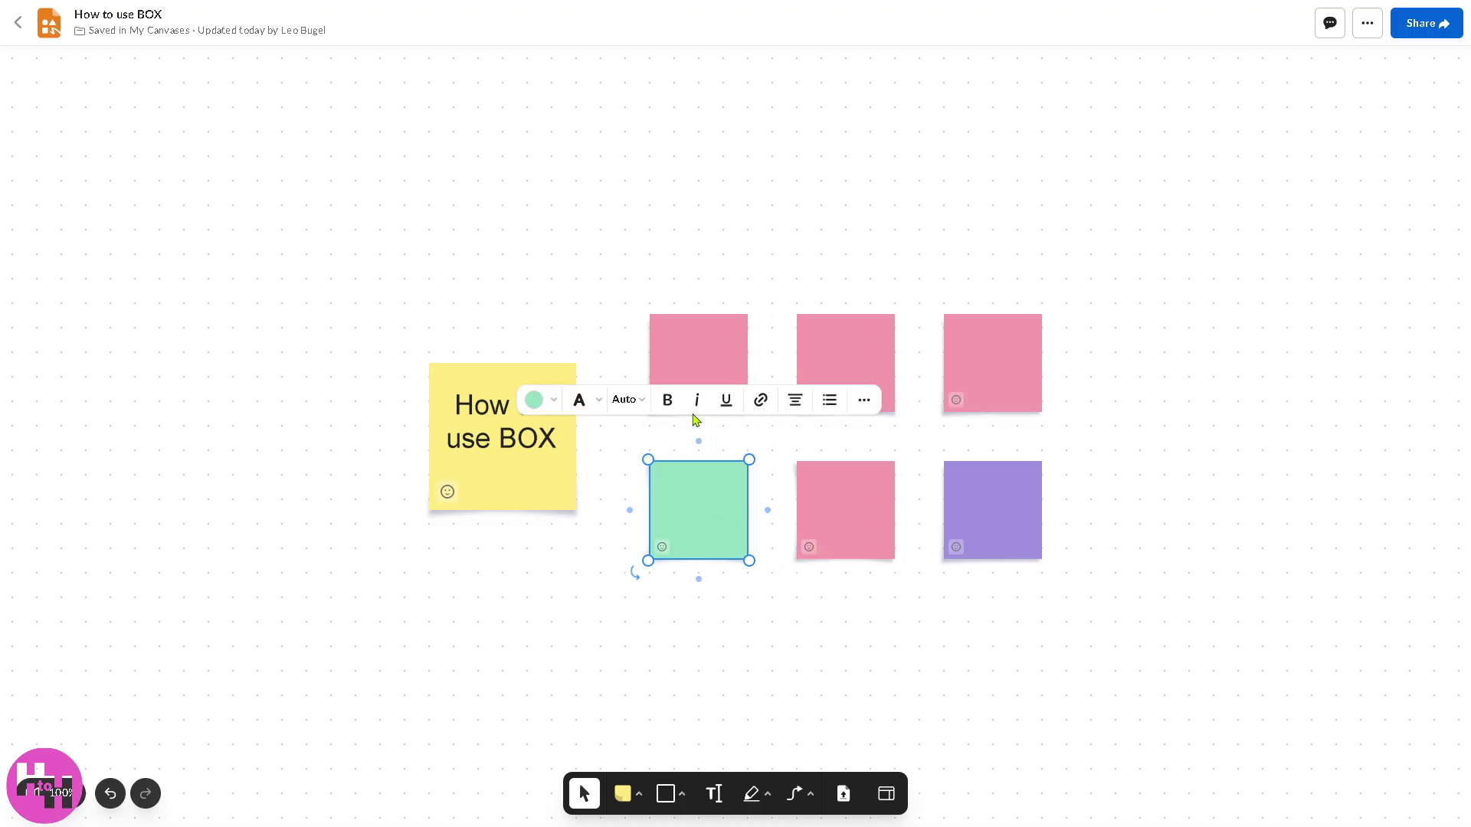
pyautogui.click(545, 401)
pyautogui.click(538, 481)
pyautogui.click(976, 486)
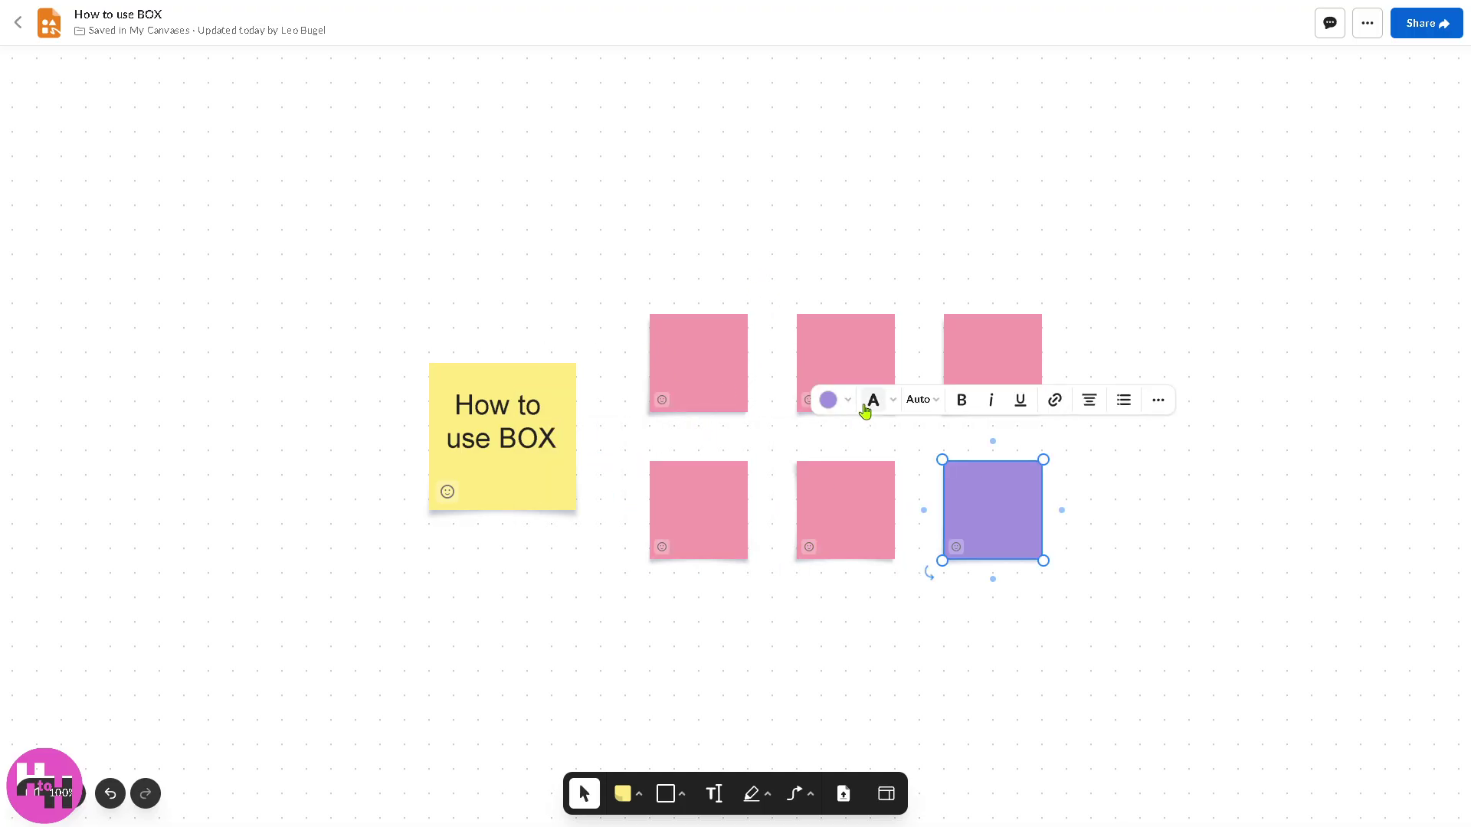
pyautogui.click(847, 402)
pyautogui.click(832, 479)
pyautogui.click(544, 394)
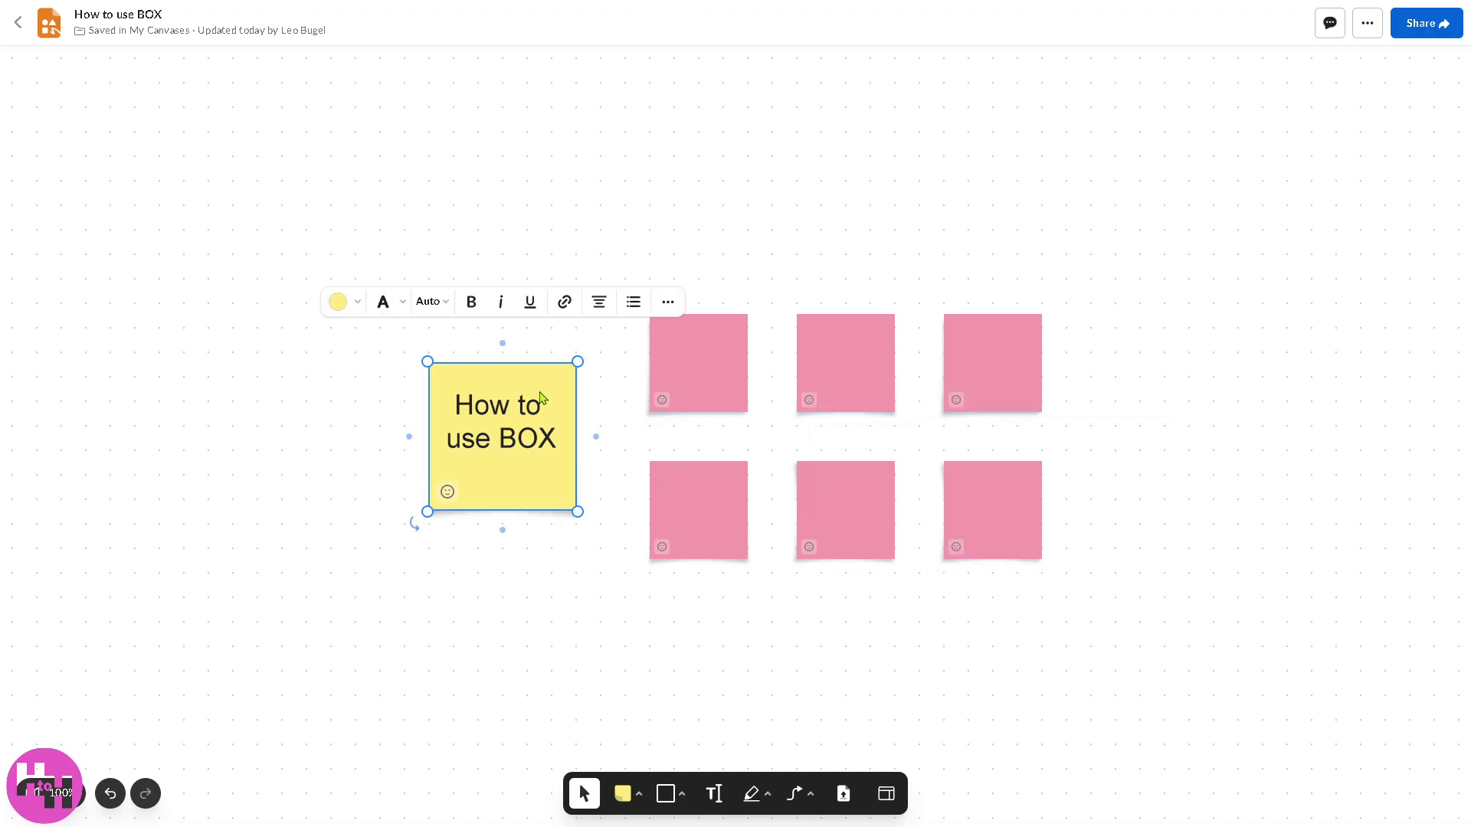
pyautogui.click(345, 305)
pyautogui.click(338, 377)
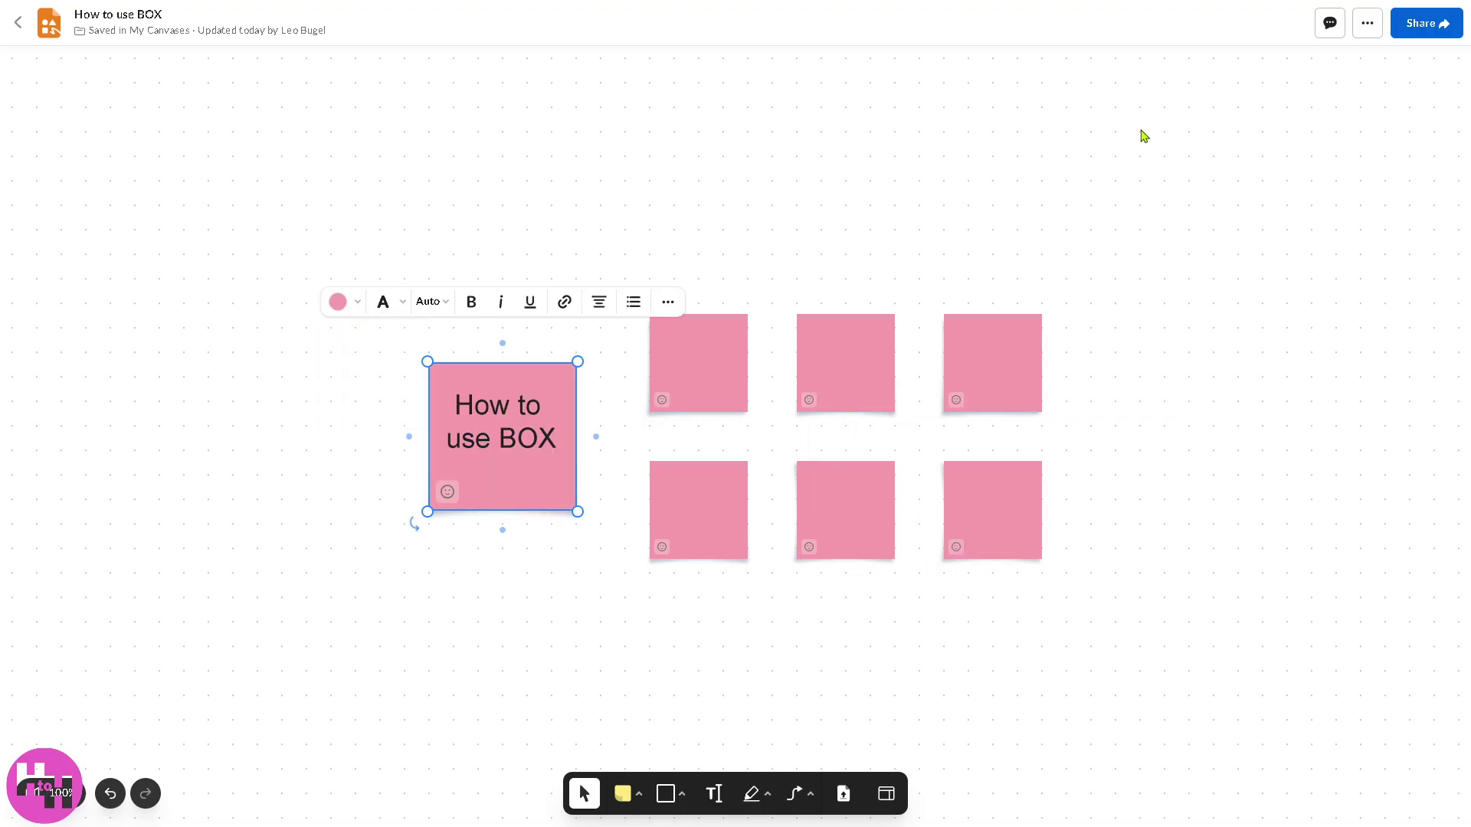
# - Open the sharing settings for the 'How to use BOX' canvas
pyautogui.click(1413, 33)
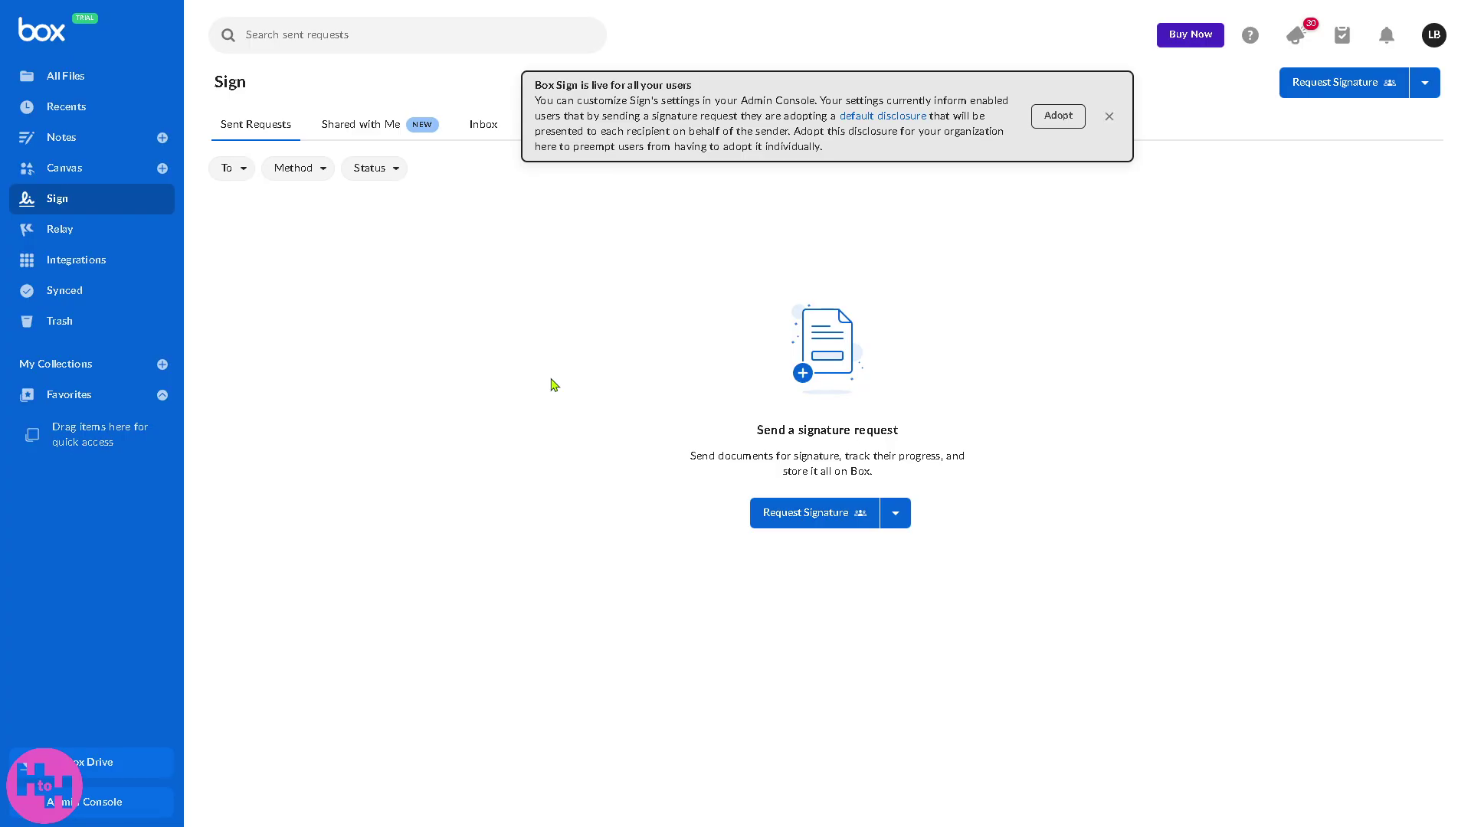
# - Start a Sign Myself request using WHITE BACKGROUND H2H LOGO.pdf as the document
pyautogui.click(902, 518)
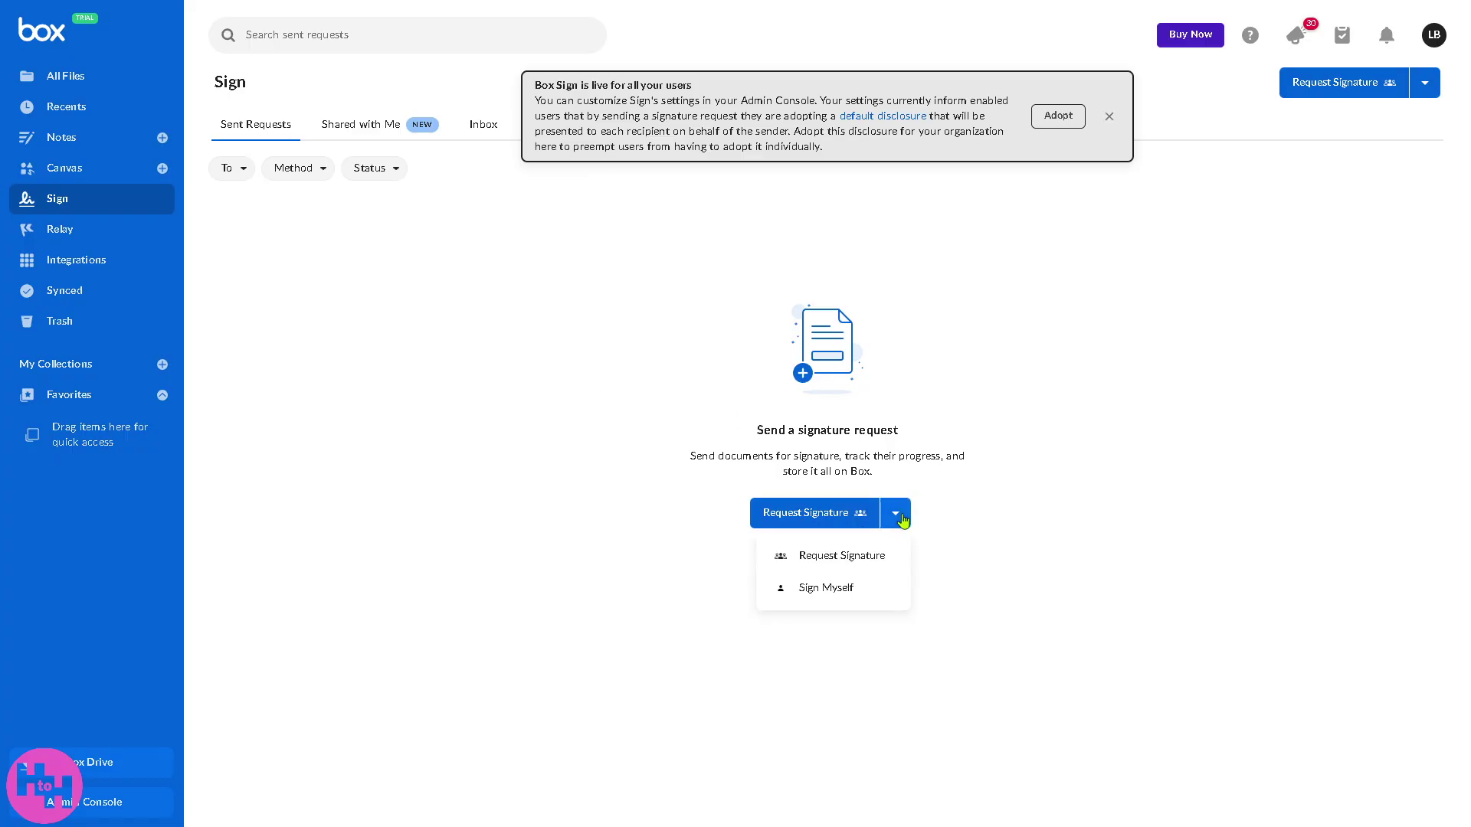
pyautogui.click(822, 591)
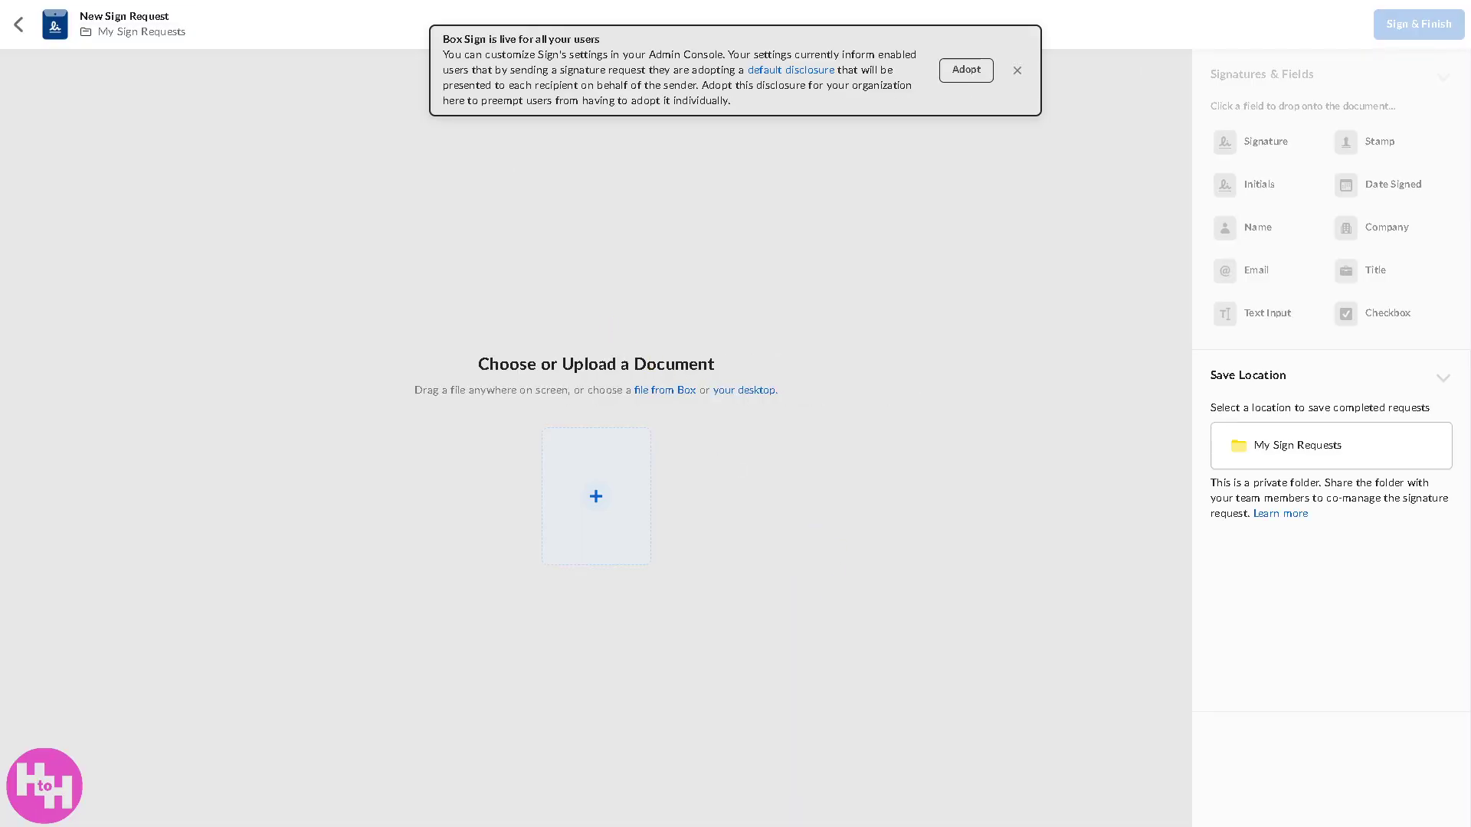
pyautogui.moveTo(0, 399); pyautogui.dragTo(128, 399)
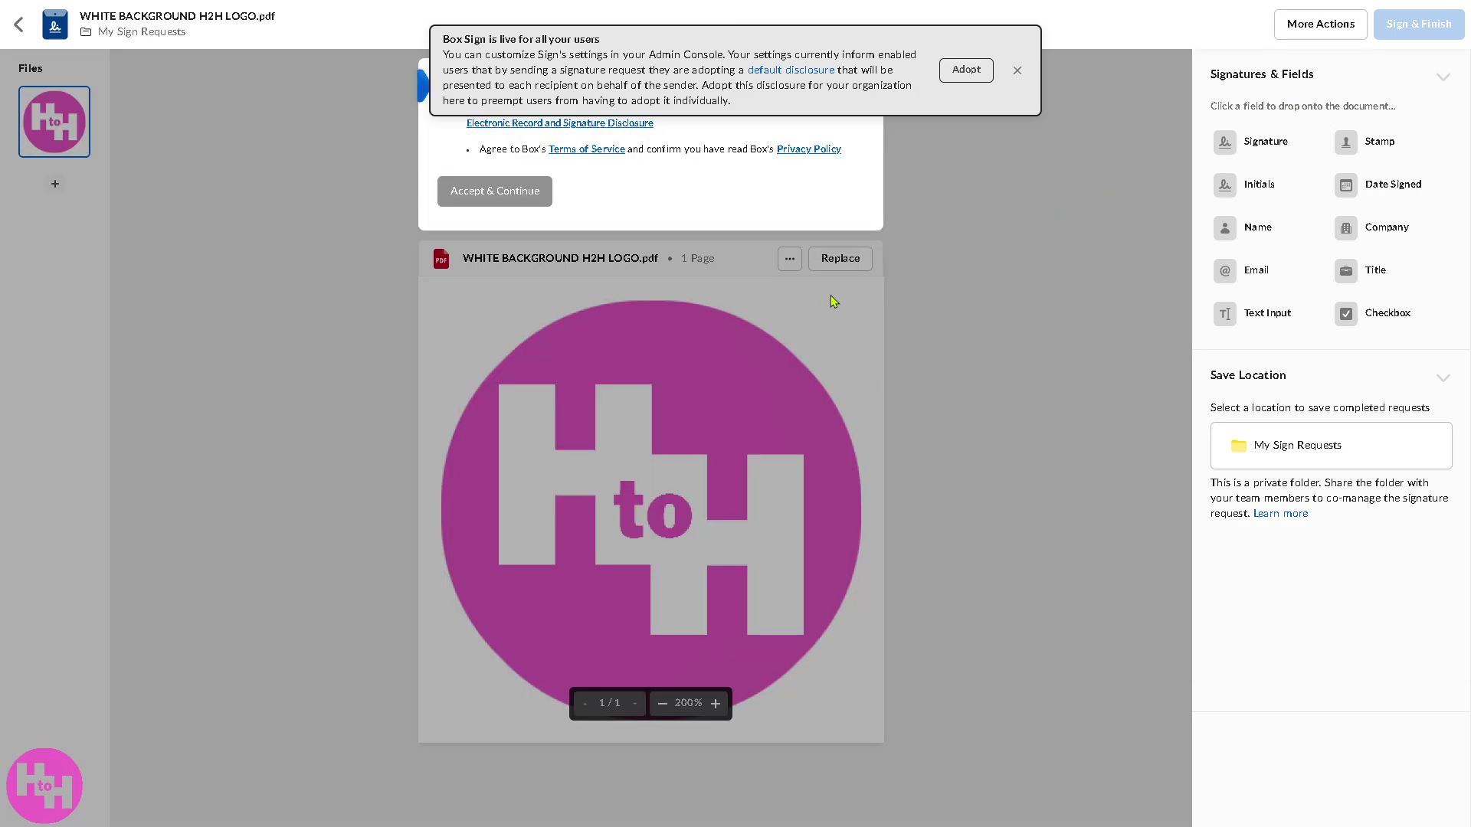
# - Dismiss the Box Sign notice and try the signature, initials and name fields
pyautogui.click(1018, 70)
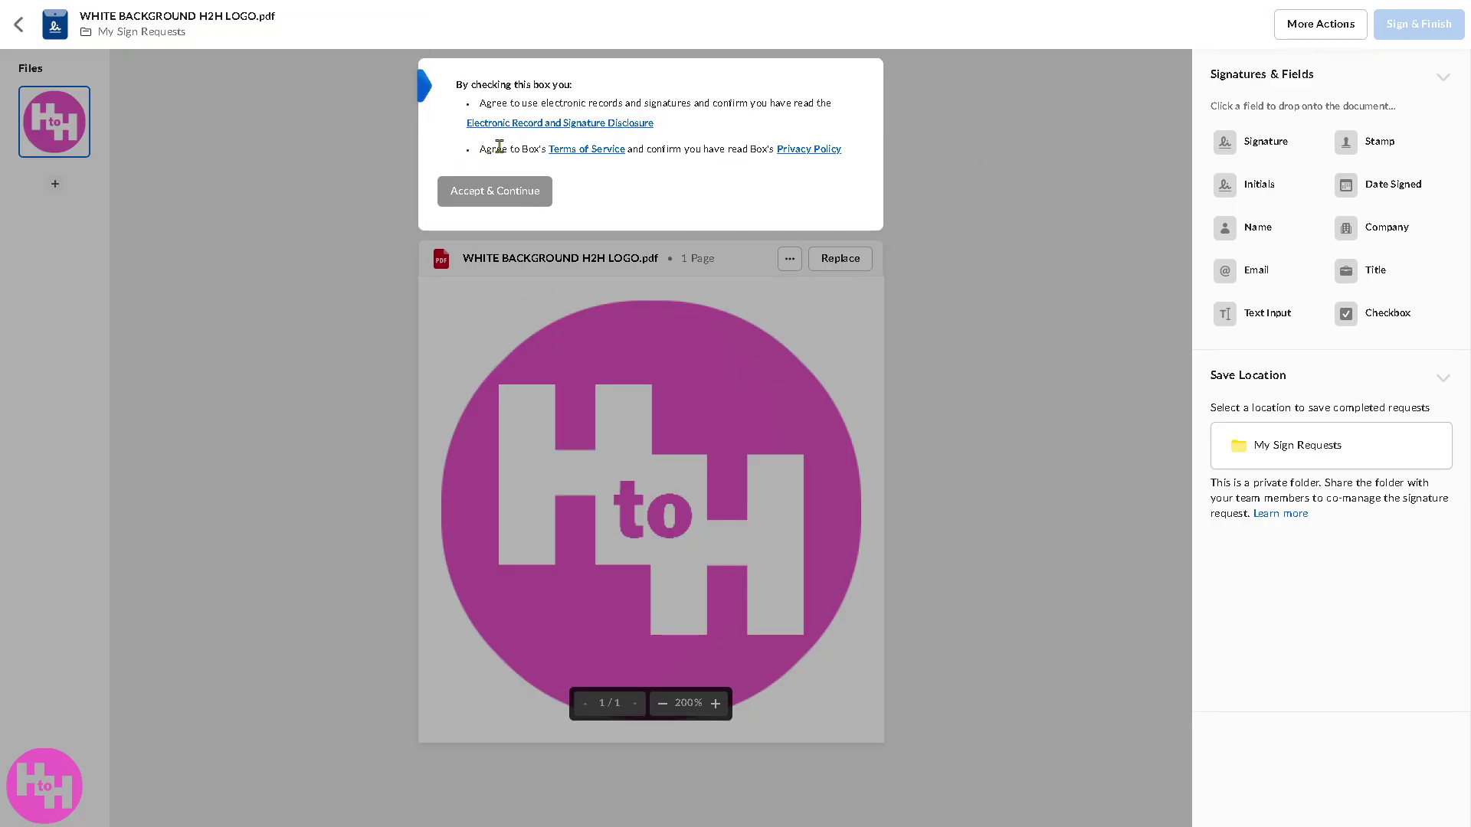
pyautogui.click(1254, 140)
pyautogui.click(724, 403)
pyautogui.click(1266, 186)
pyautogui.click(1257, 229)
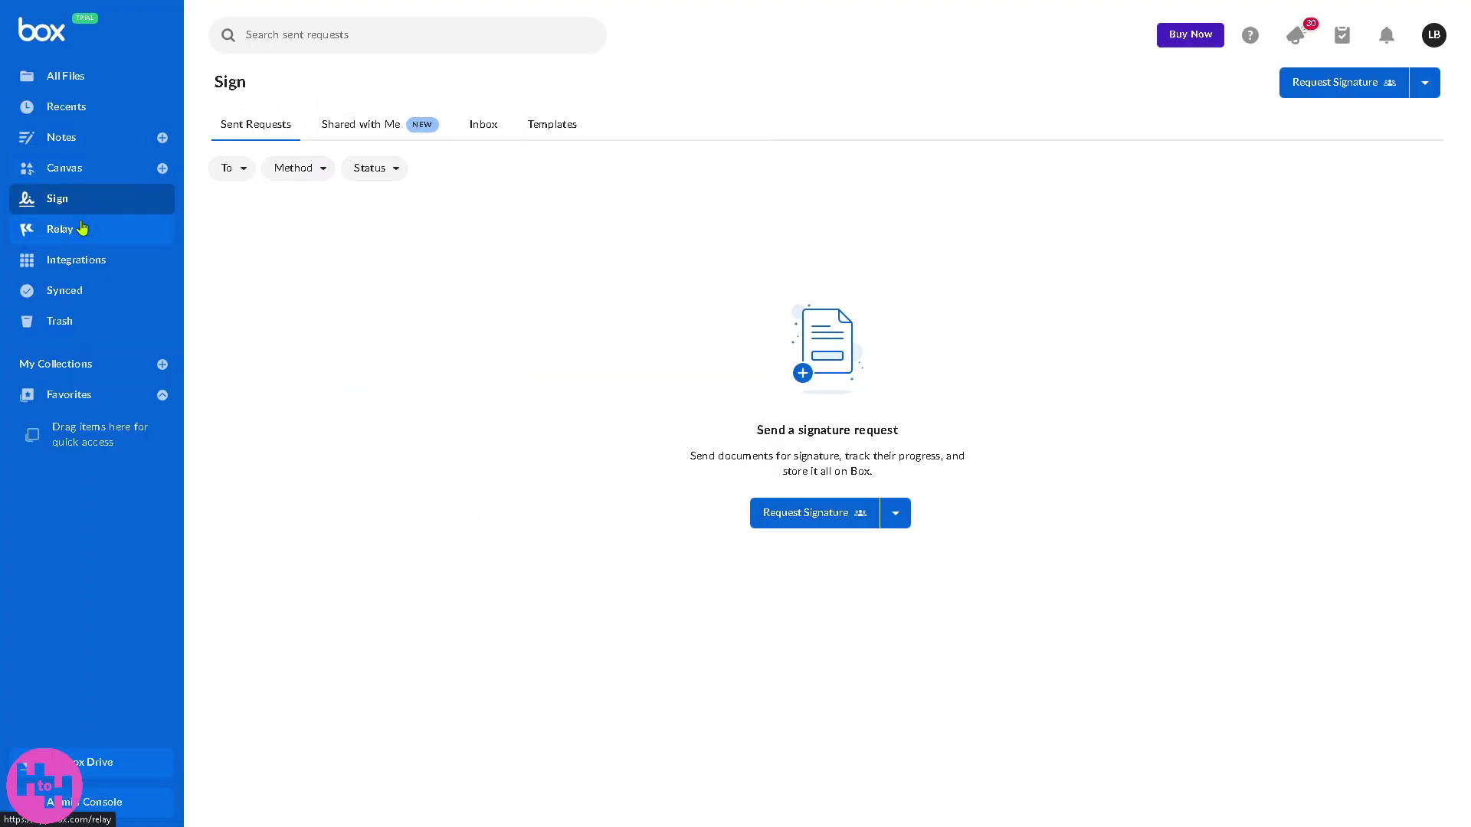
# - Switch to Box Relay, whose page is still blank
pyautogui.click(81, 229)
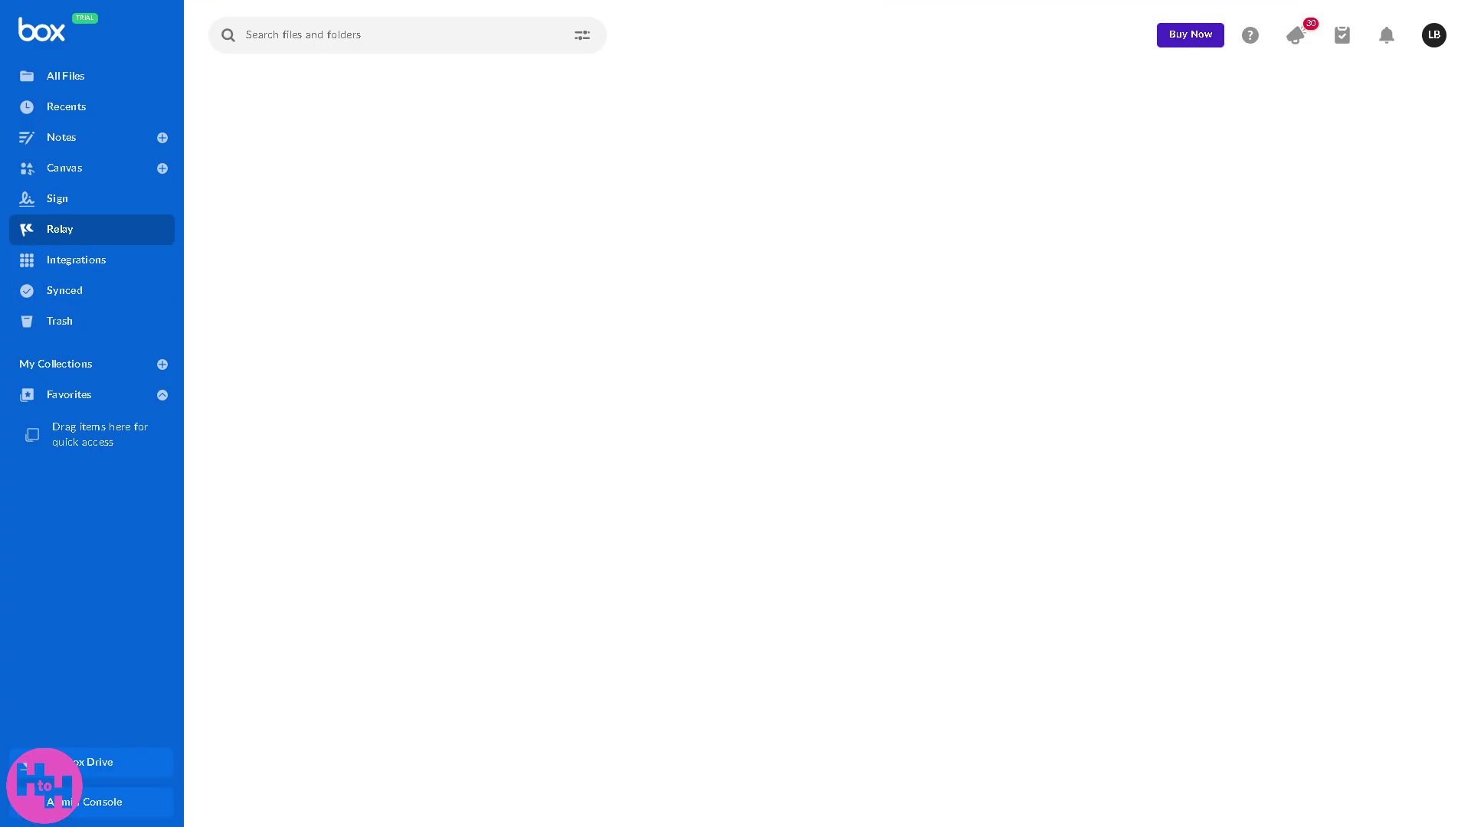
# - Browse the Integrations catalogue's Featured, Most Popular and New apps, such as Box for Slack and Notion
pyautogui.click(75, 260)
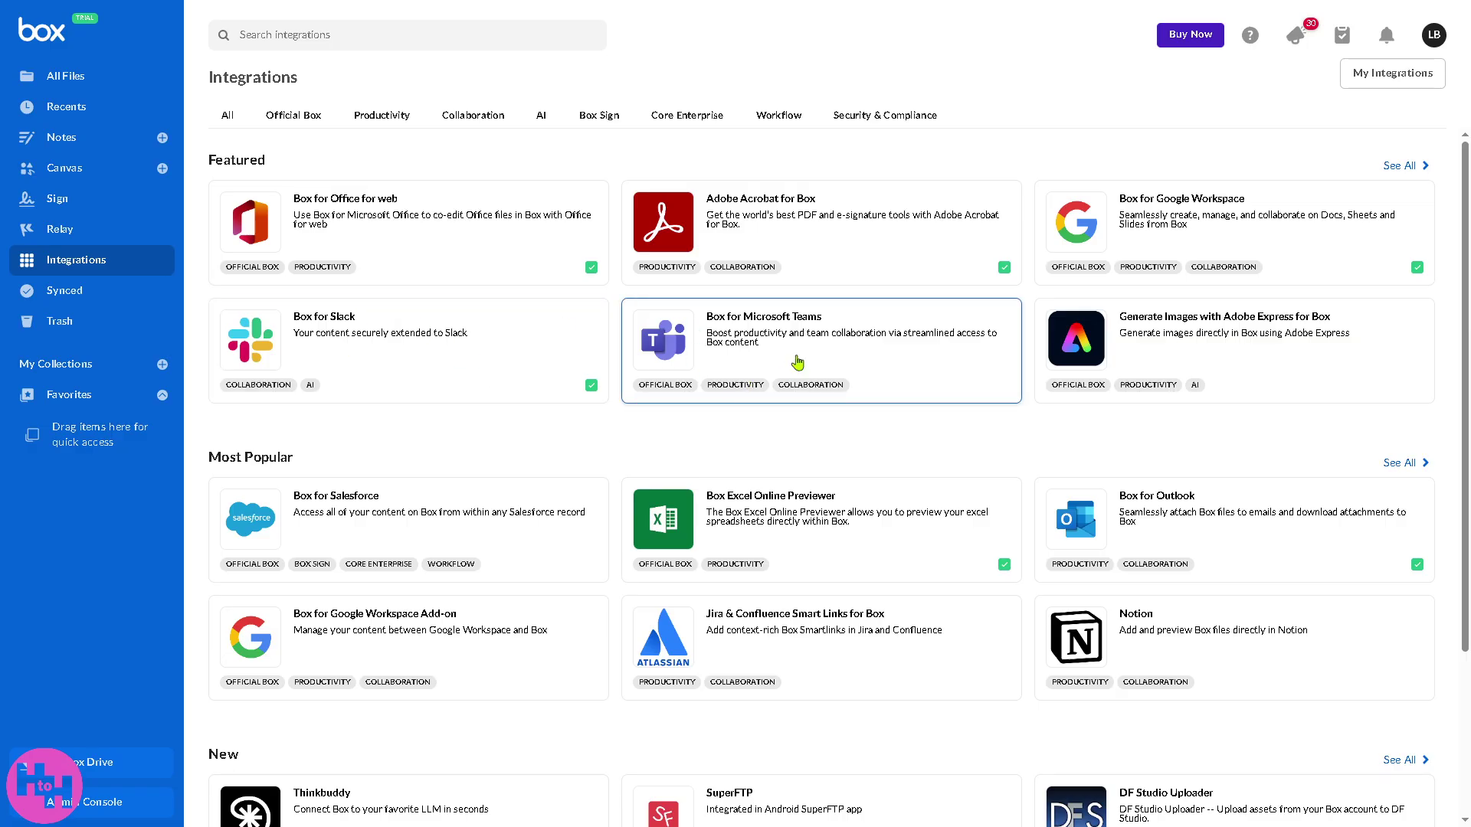
pyautogui.scroll(-1, 648, 348)
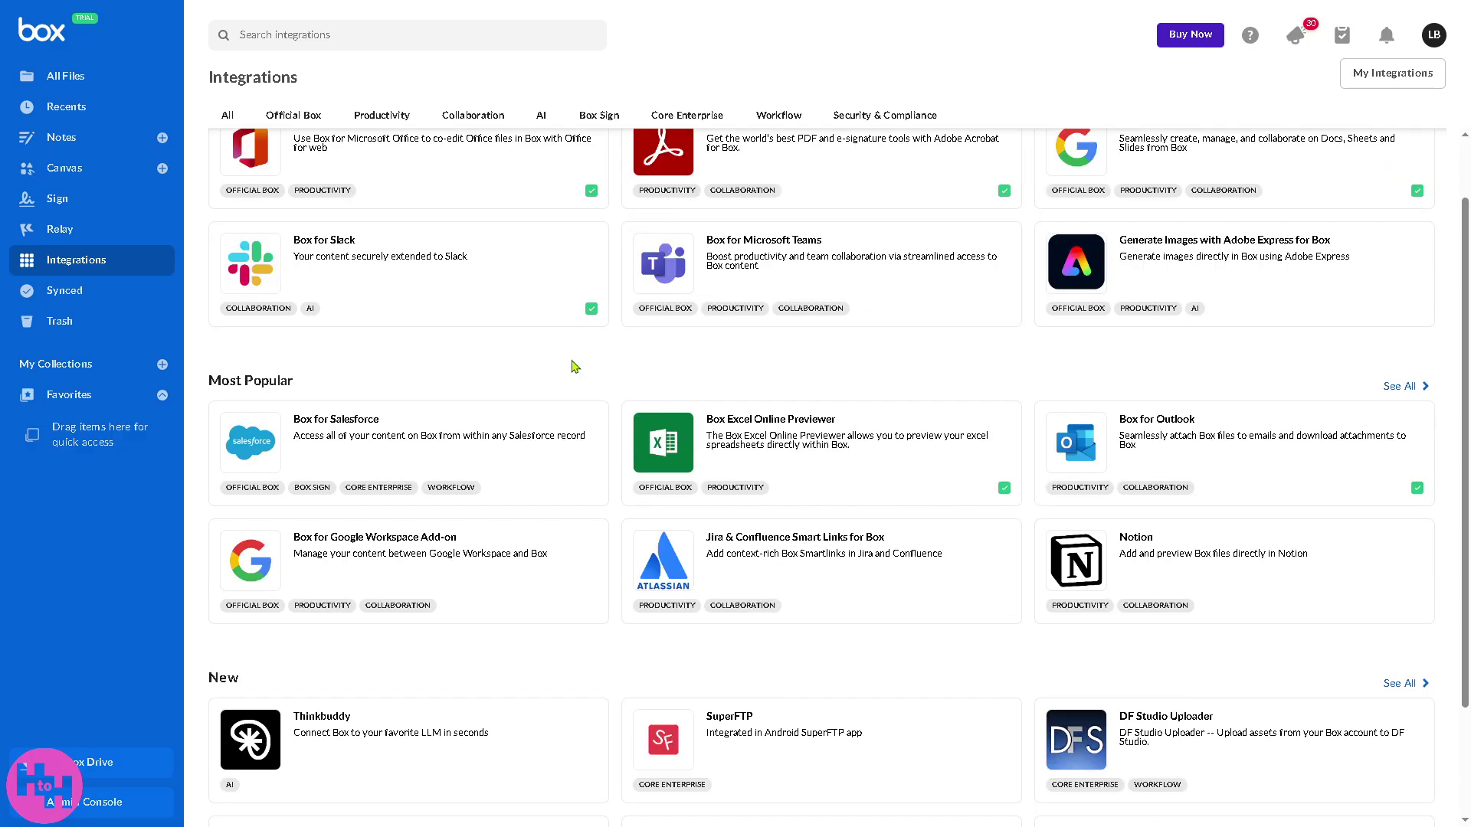
pyautogui.scroll(-2, 575, 367)
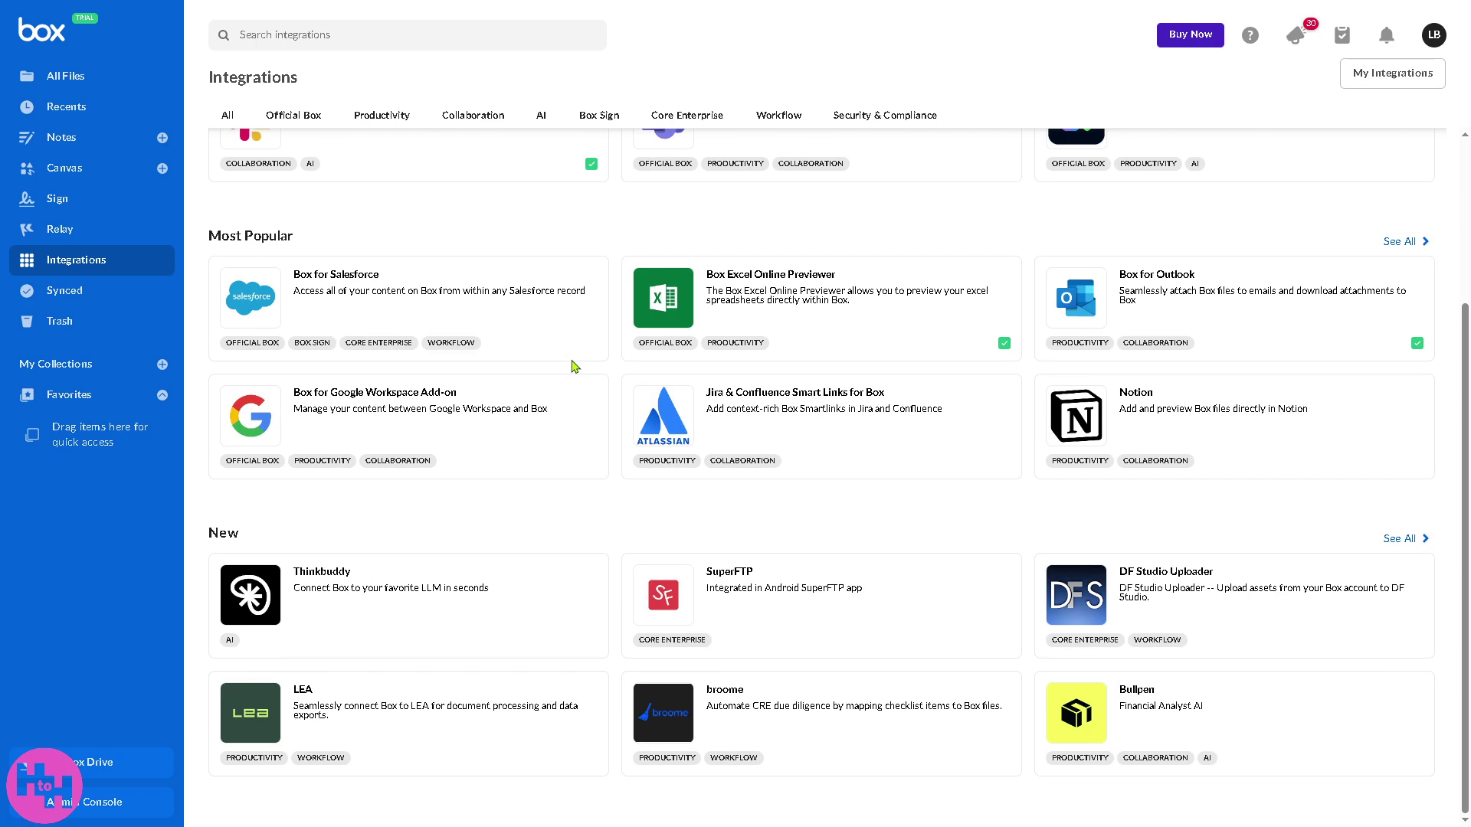
pyautogui.scroll(1, 575, 367)
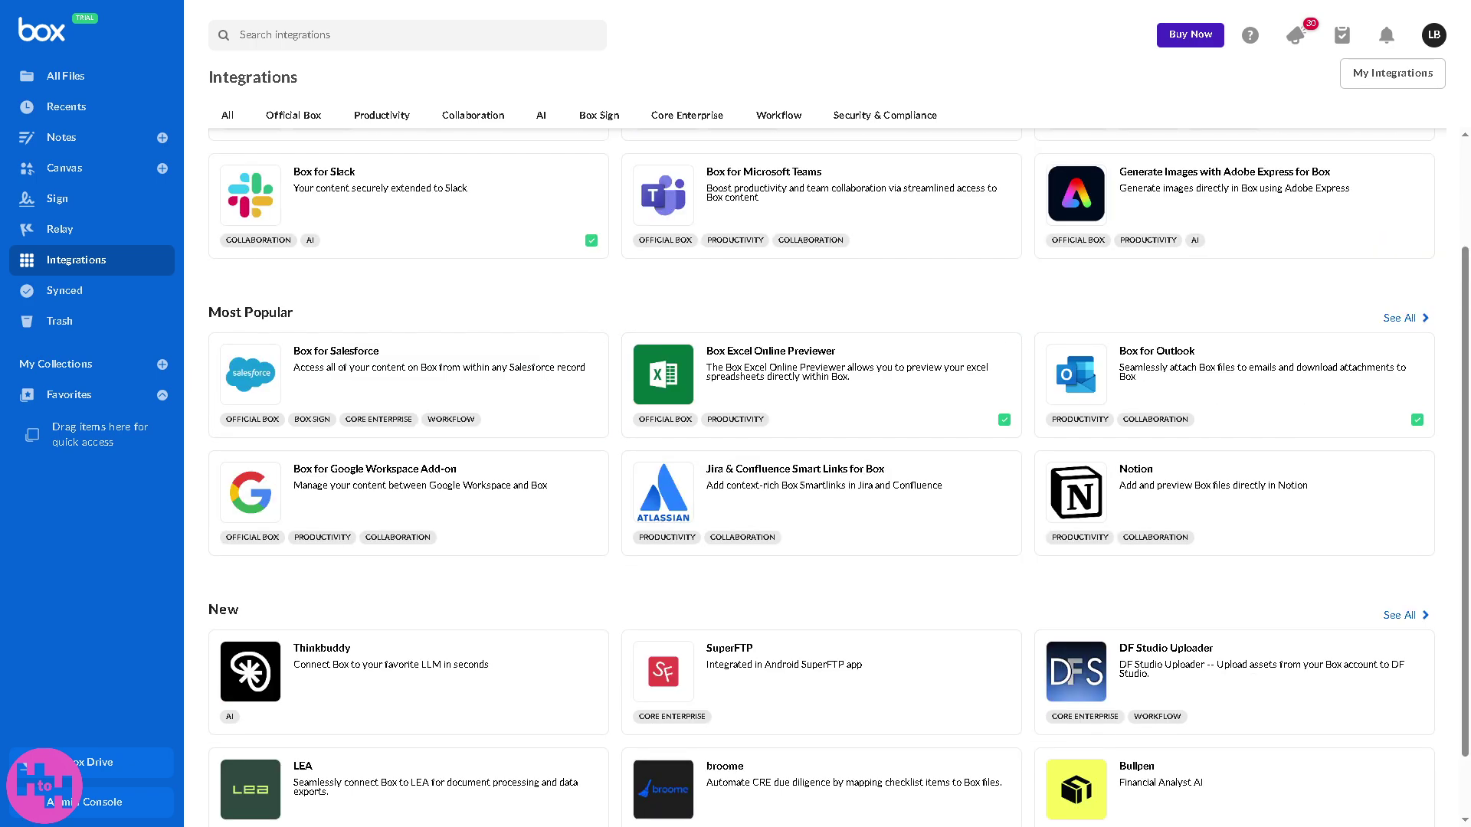
# - Visit the Synced to Desktop page, then view the empty Trash
pyautogui.click(80, 297)
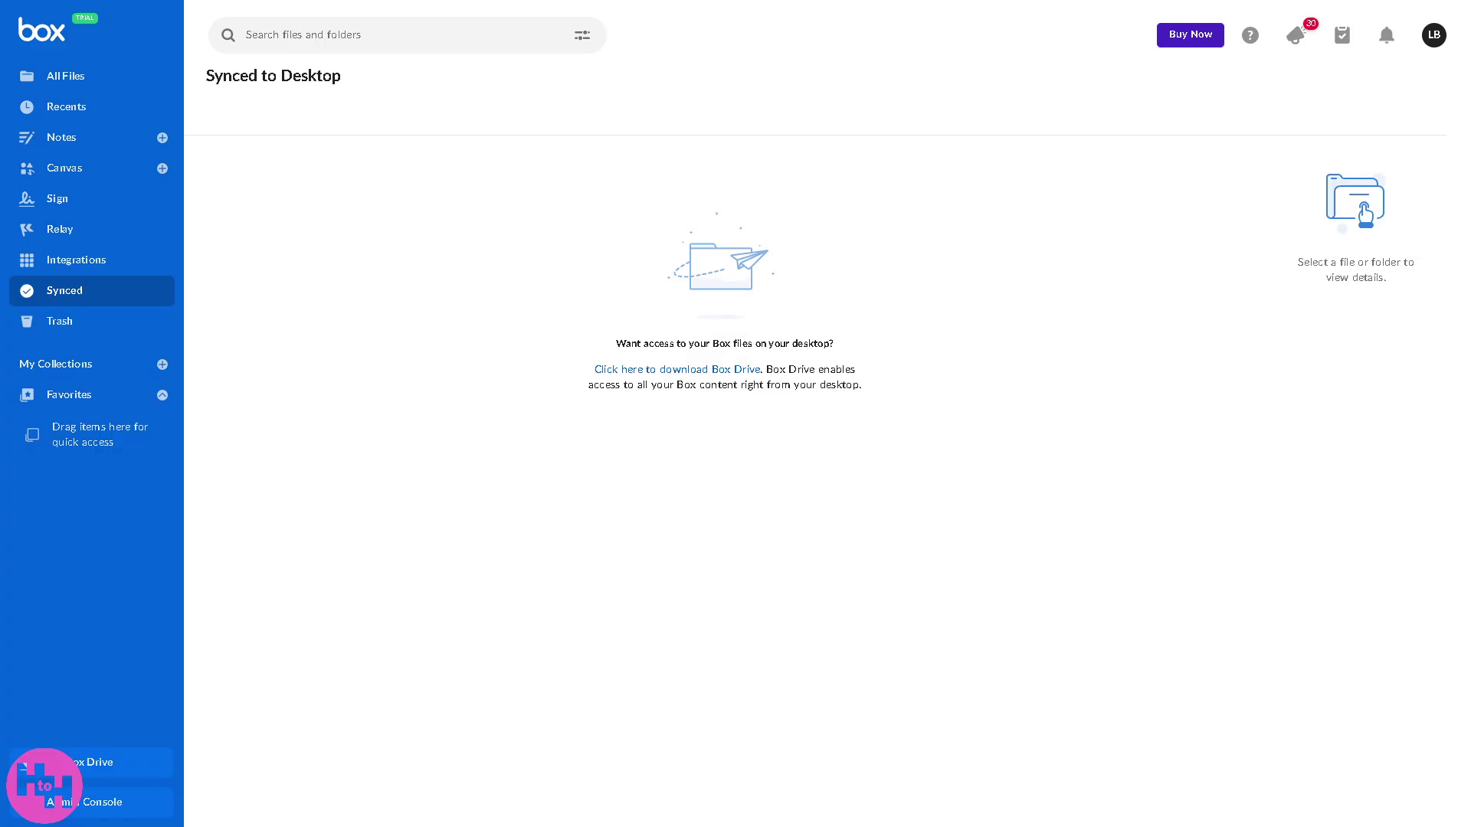
pyautogui.click(82, 325)
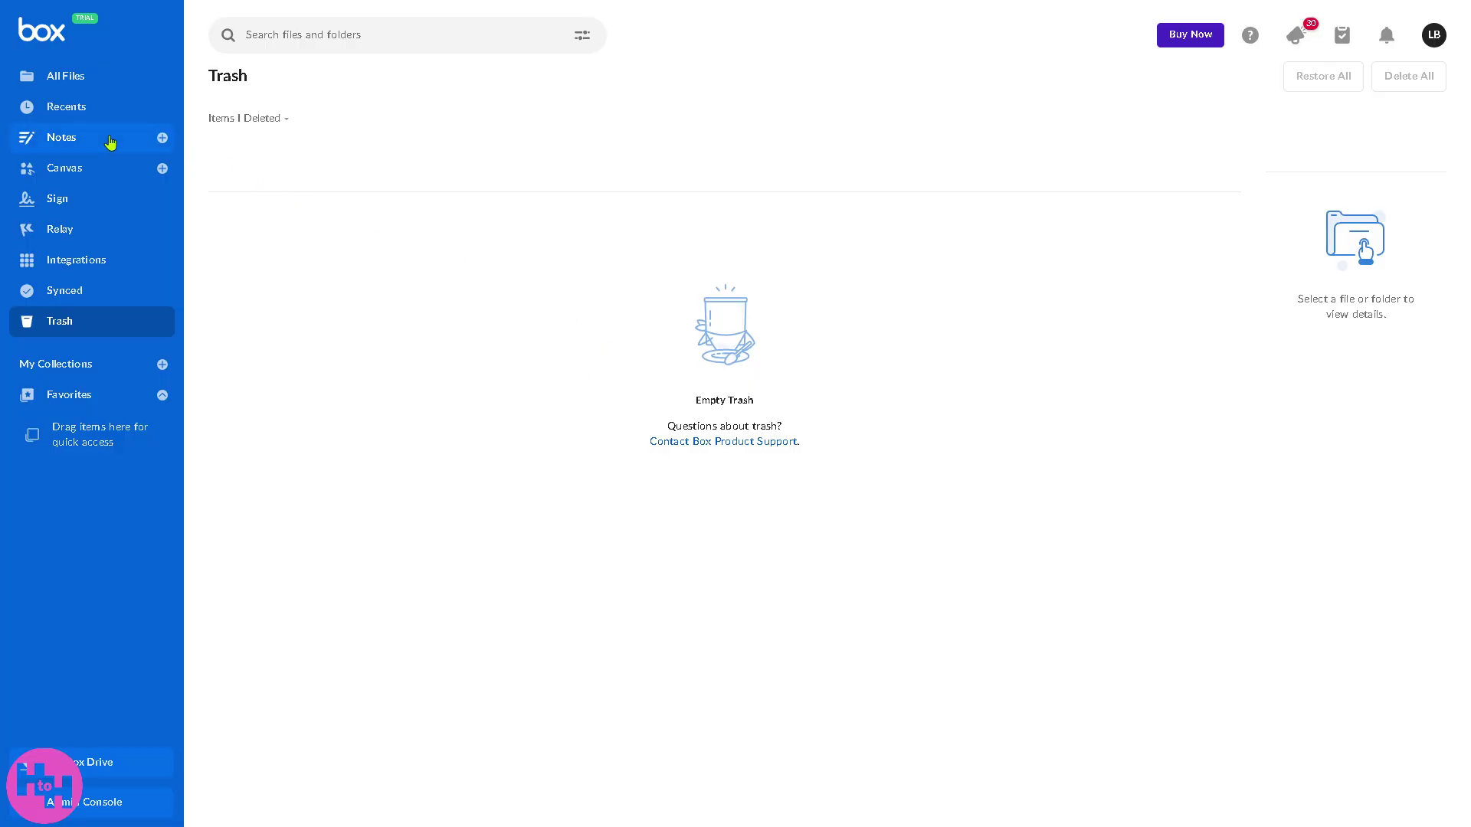
# - Under My Collections, create a collection named 'How to use BOX' beside Favorites
pyautogui.click(79, 366)
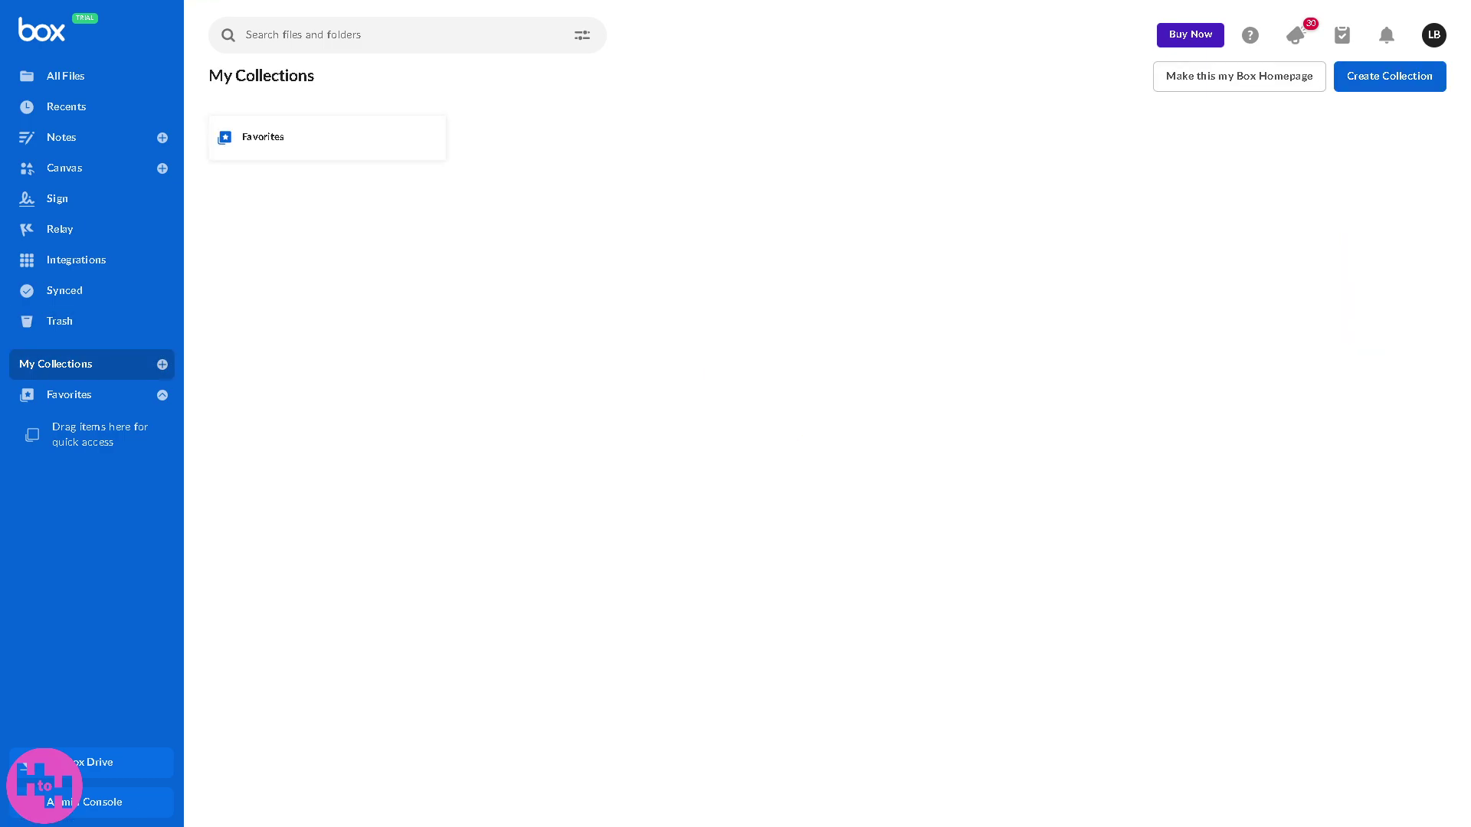
pyautogui.click(1382, 85)
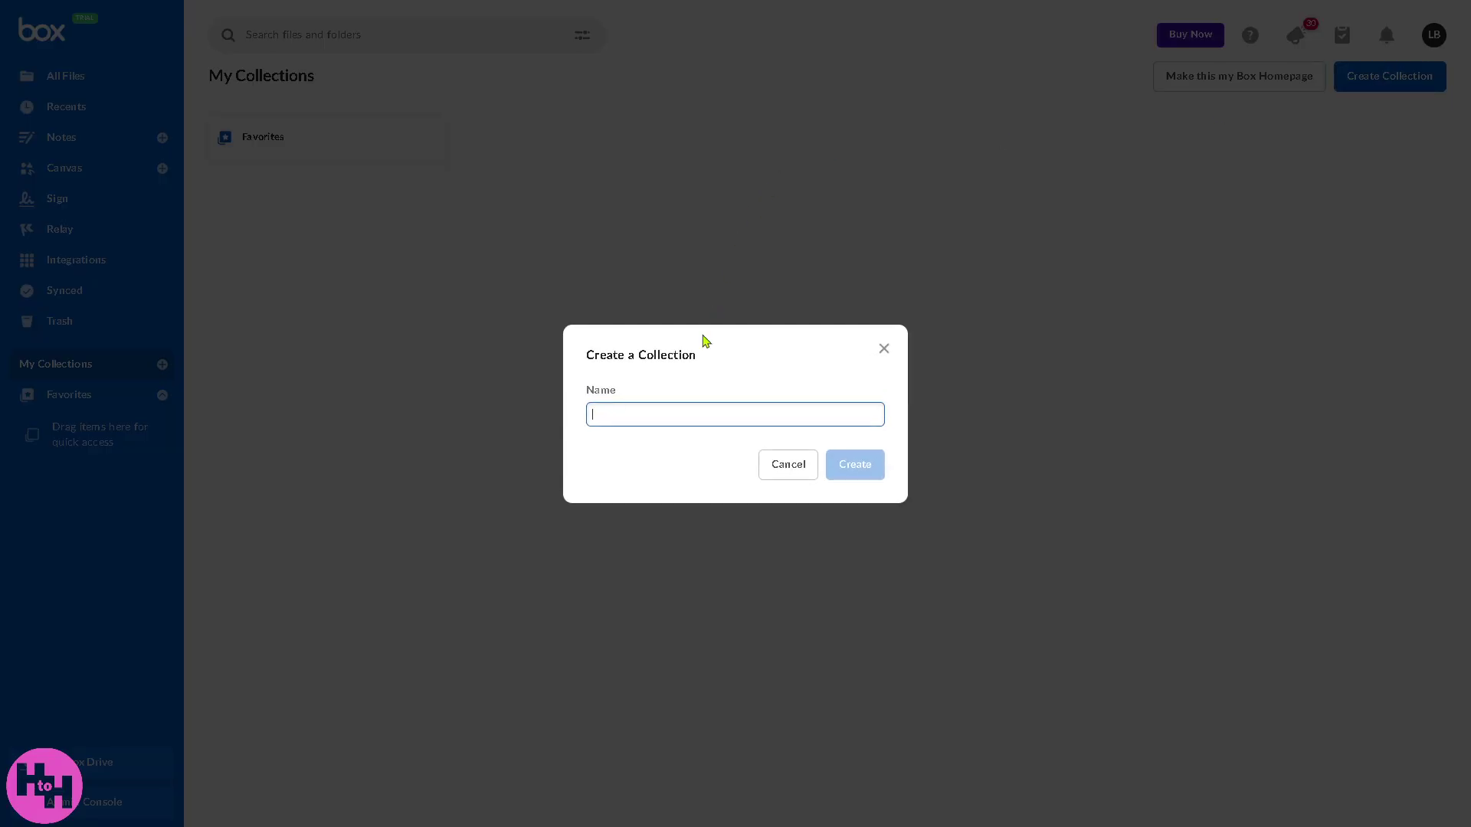
pyautogui.write('How to use BOX')
pyautogui.click(855, 465)
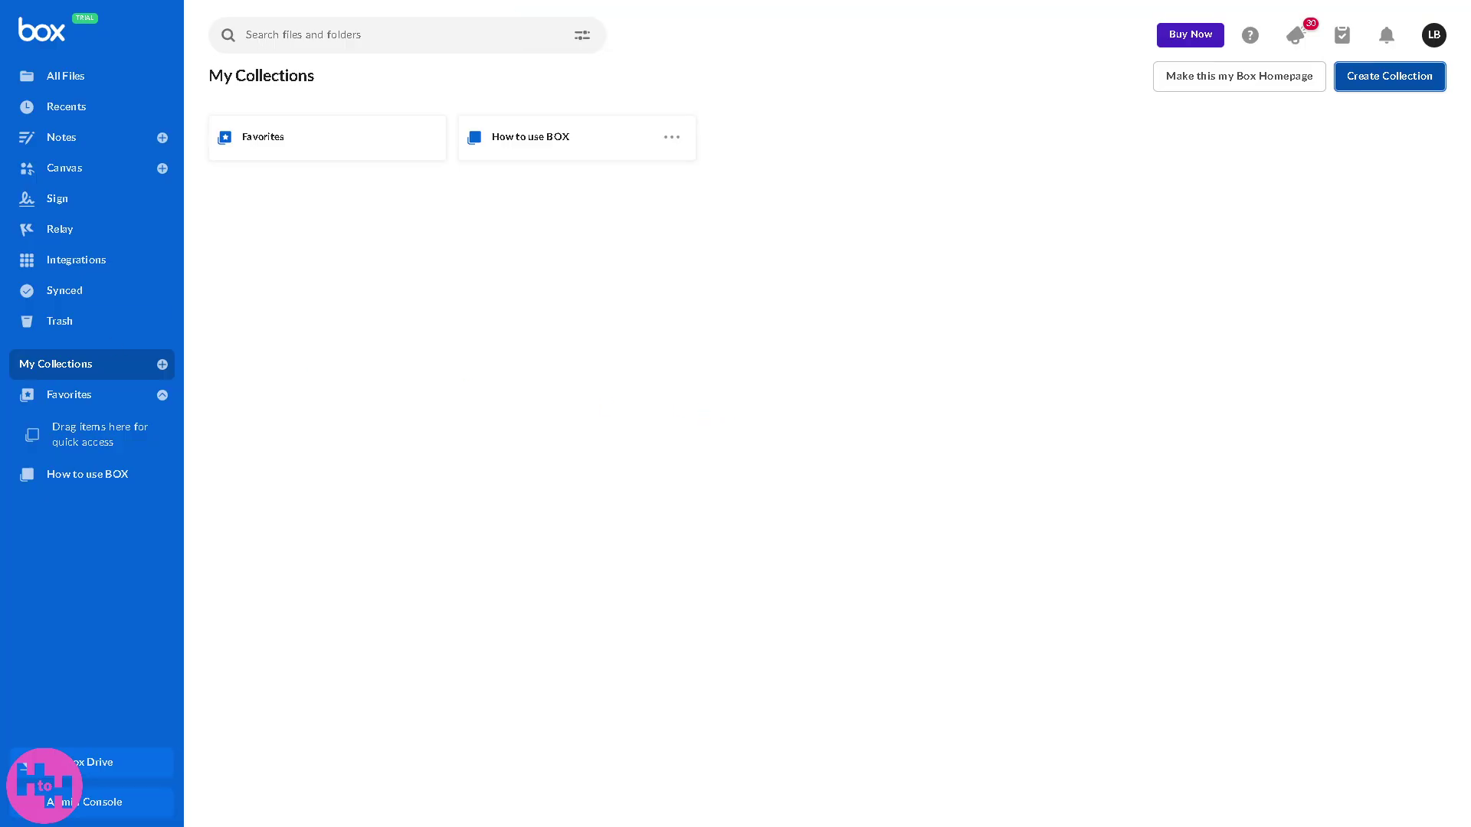
# - View the empty Favorites collection
pyautogui.click(105, 400)
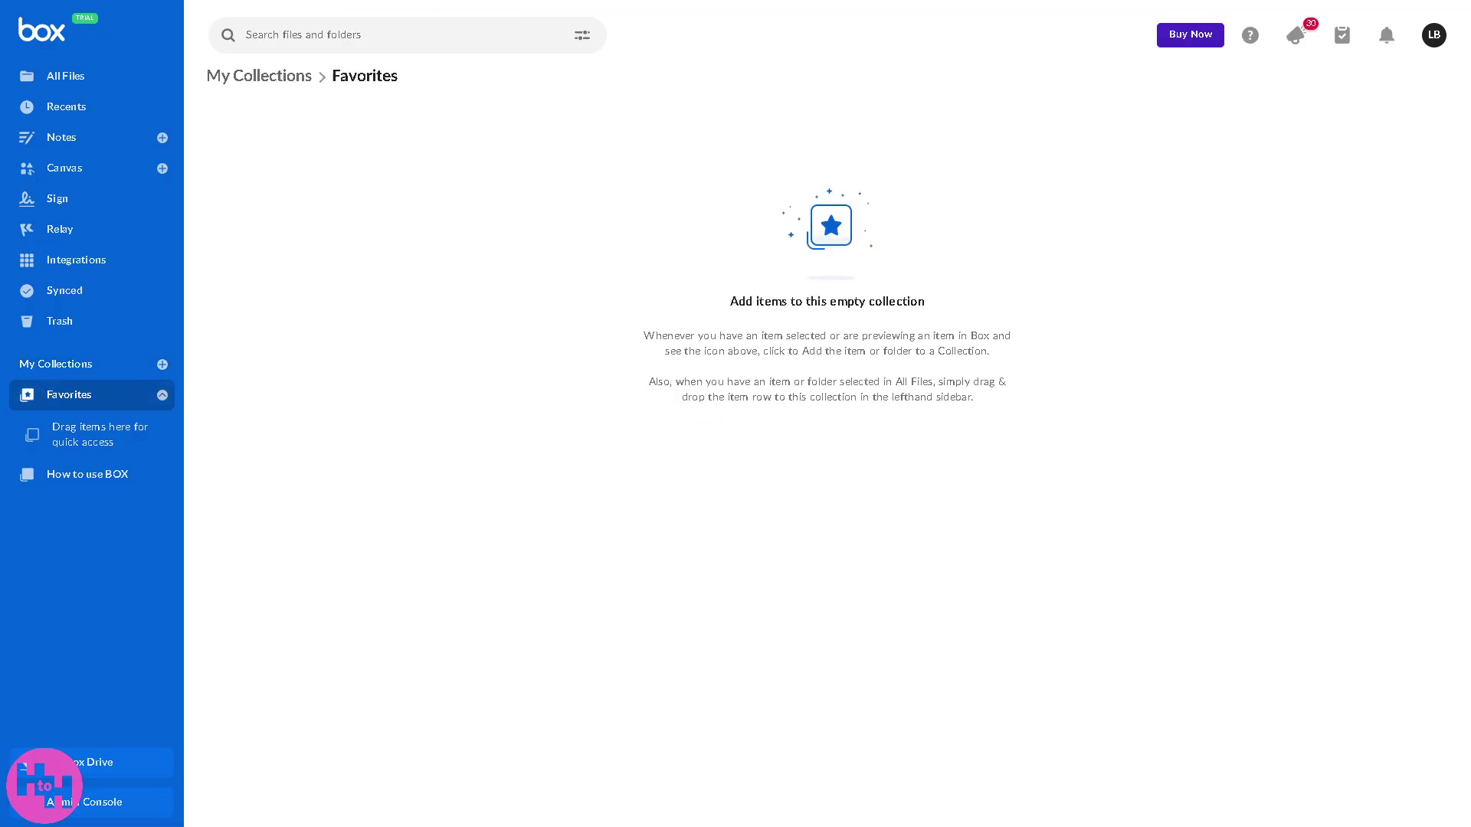